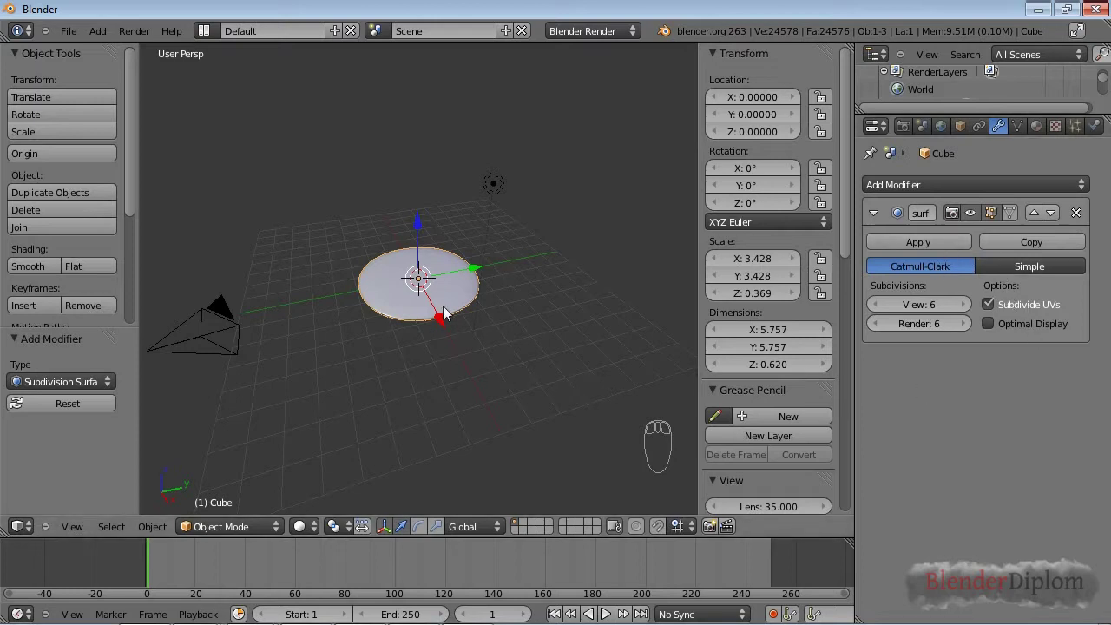
Step: Change the Subdivision Surface modifier from Catmull-Clark to Simple to flatten the slab
{"action": "left_click", "coordinate": [993, 263]}
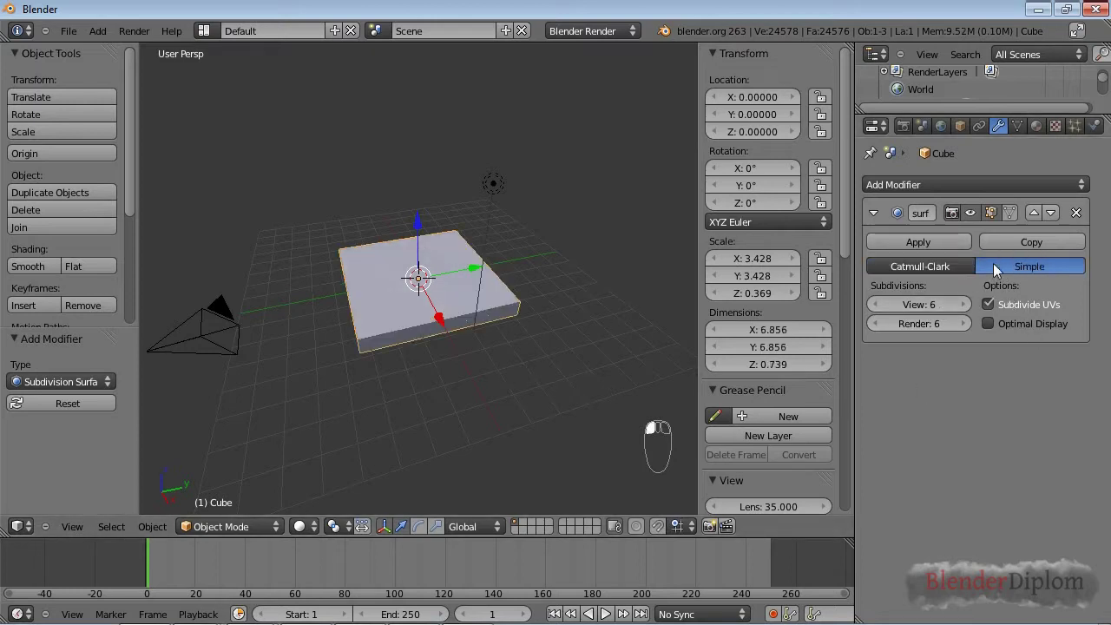
Step: Collapse the Subdivision Surface panel and add a Wave modifier below it
{"action": "left_click", "coordinate": [874, 213]}
{"action": "left_click", "coordinate": [900, 186]}
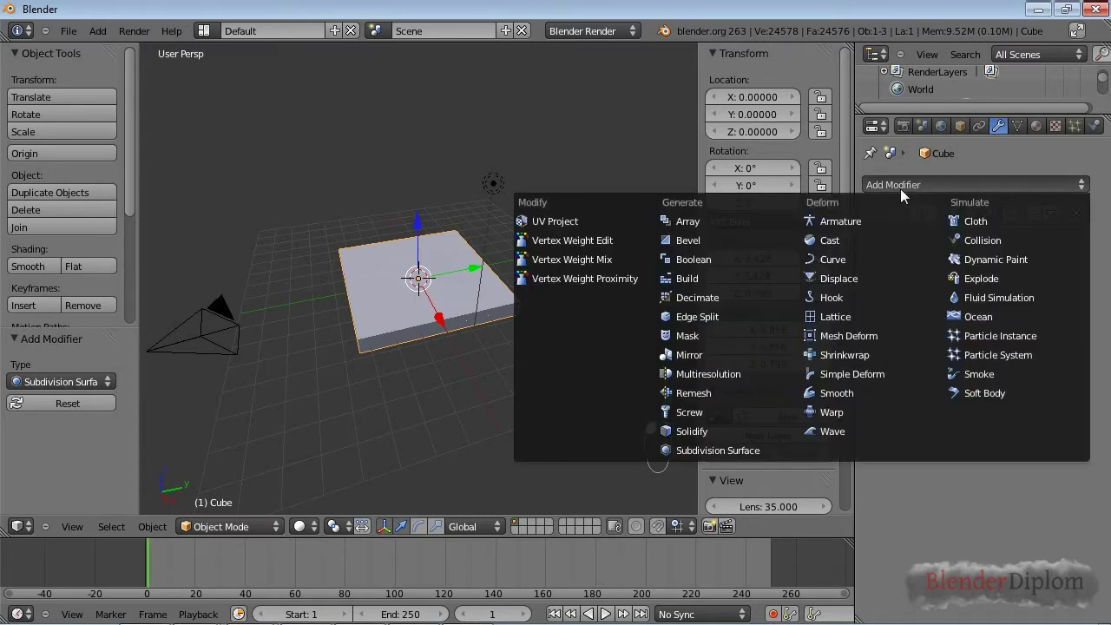
{"action": "left_click", "coordinate": [853, 430]}
{"action": "scroll", "coordinate": [395, 341], "scroll_direction": "up", "scroll_amount": 2}
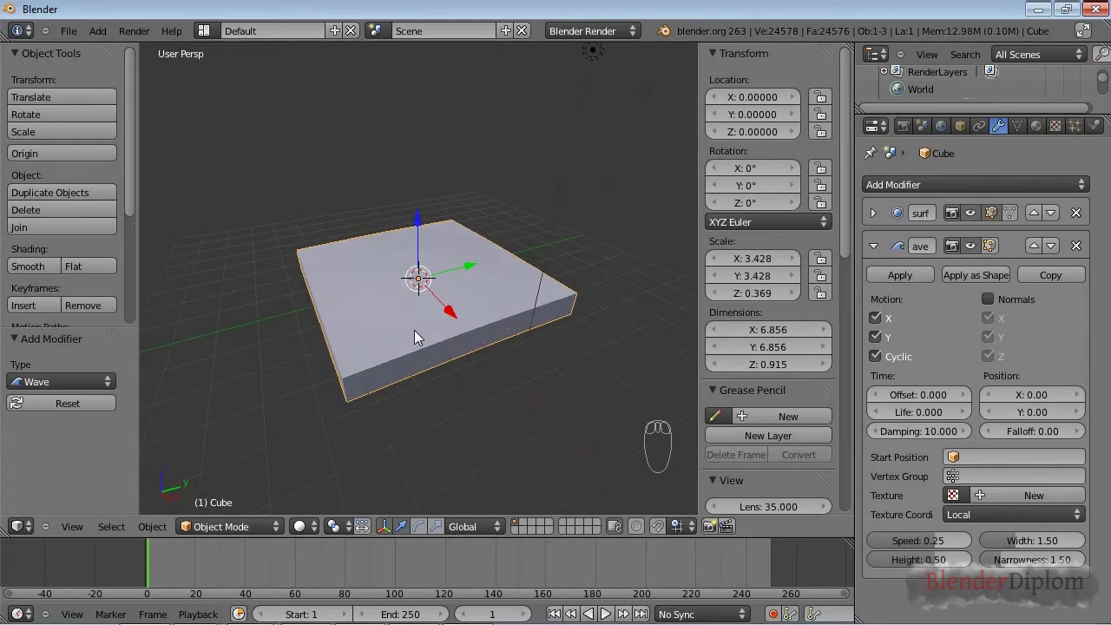
Step: Switch to orthographic view and scrub the timeline to watch the wave animate
{"action": "key", "text": "KP_5"}
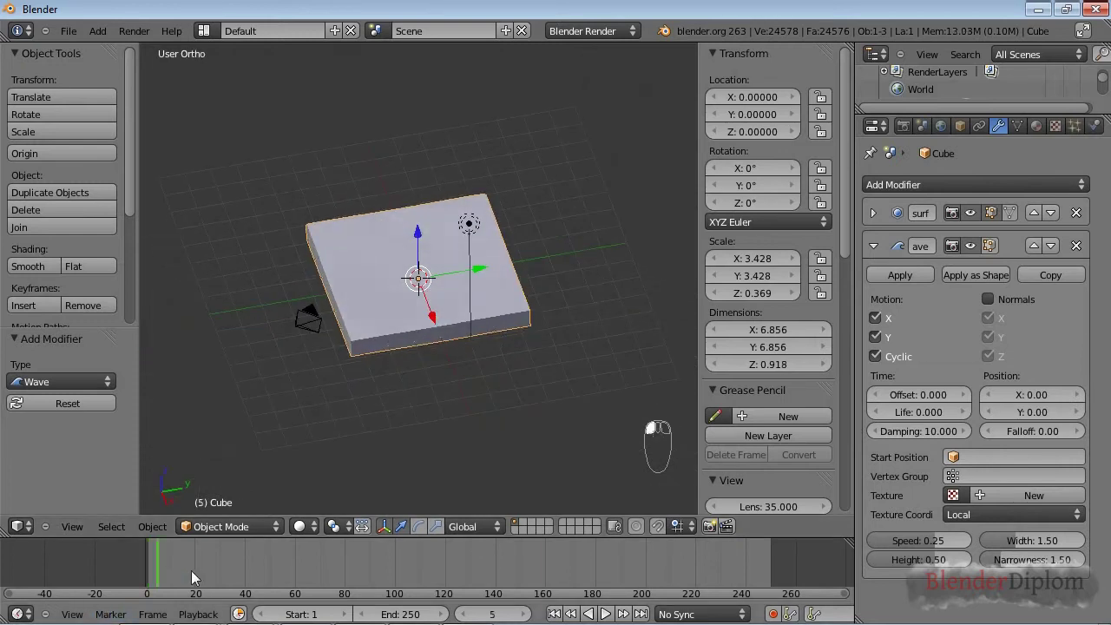
{"action": "left_click_drag", "start_coordinate": [191, 571], "coordinate": [327, 570]}
{"action": "middle_click_drag", "start_coordinate": [453, 400], "coordinate": [488, 290]}
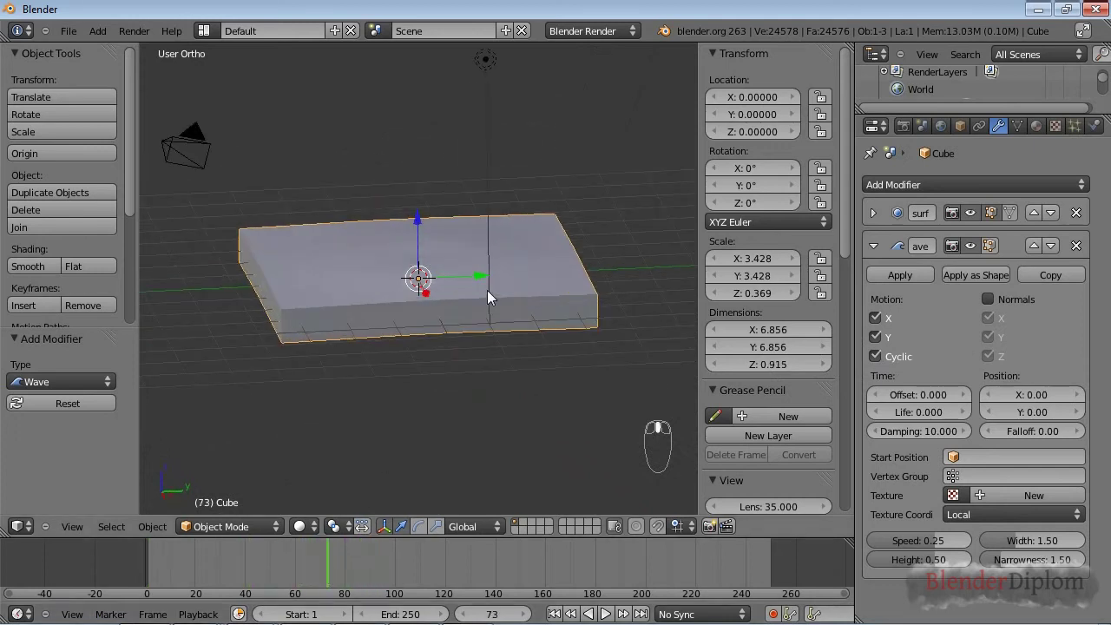
{"action": "scroll", "coordinate": [487, 292], "scroll_direction": "up", "scroll_amount": 1}
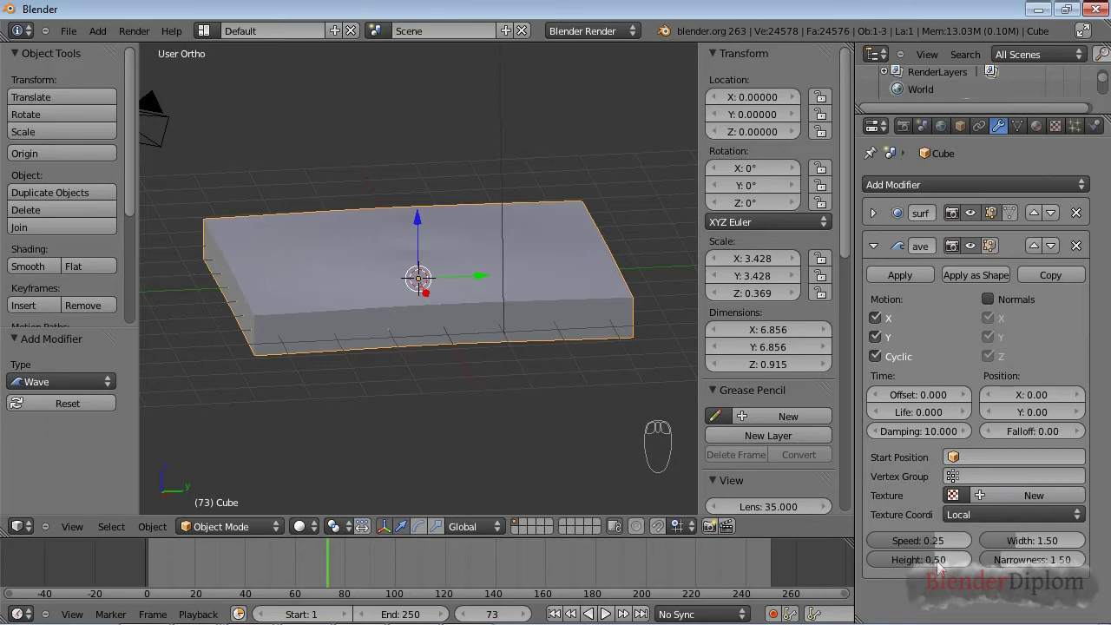
Step: Raise the Wave height from 0.50 to 1.87 and scrub back through frames to preview
{"action": "left_click_drag", "start_coordinate": [939, 566], "coordinate": [974, 565]}
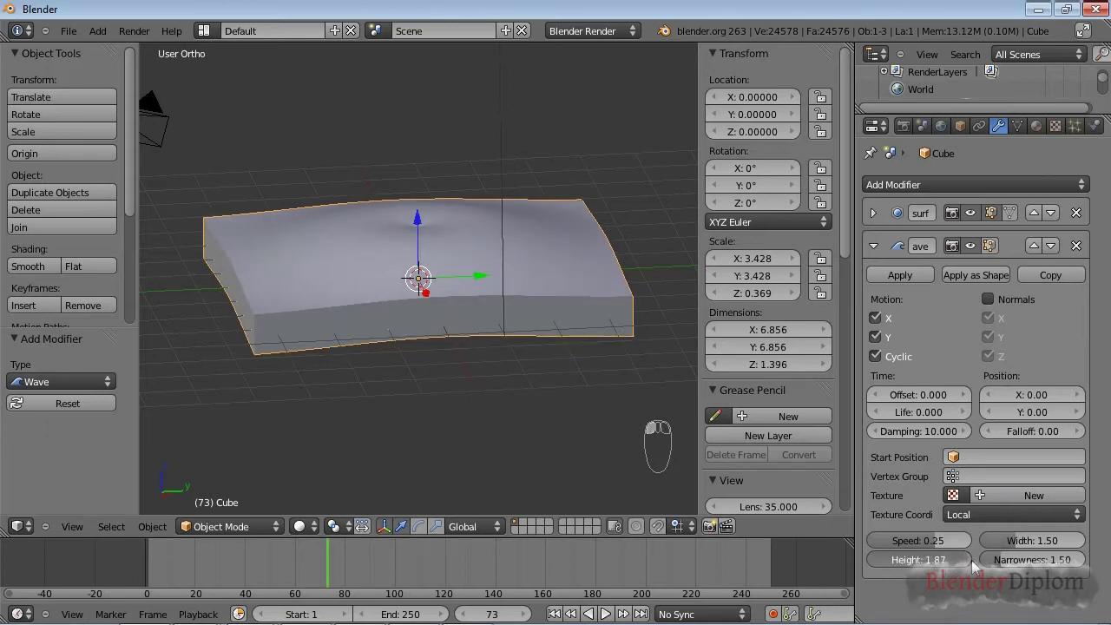
{"action": "left_click_drag", "start_coordinate": [358, 547], "coordinate": [298, 565]}
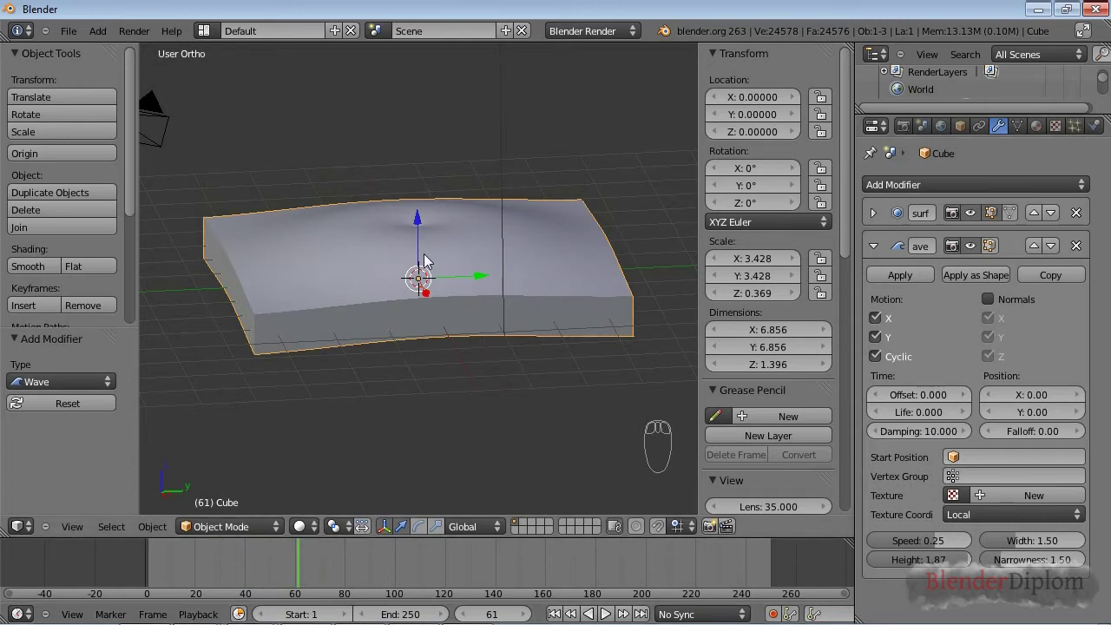
{"action": "middle_click_drag", "start_coordinate": [425, 261], "coordinate": [424, 272]}
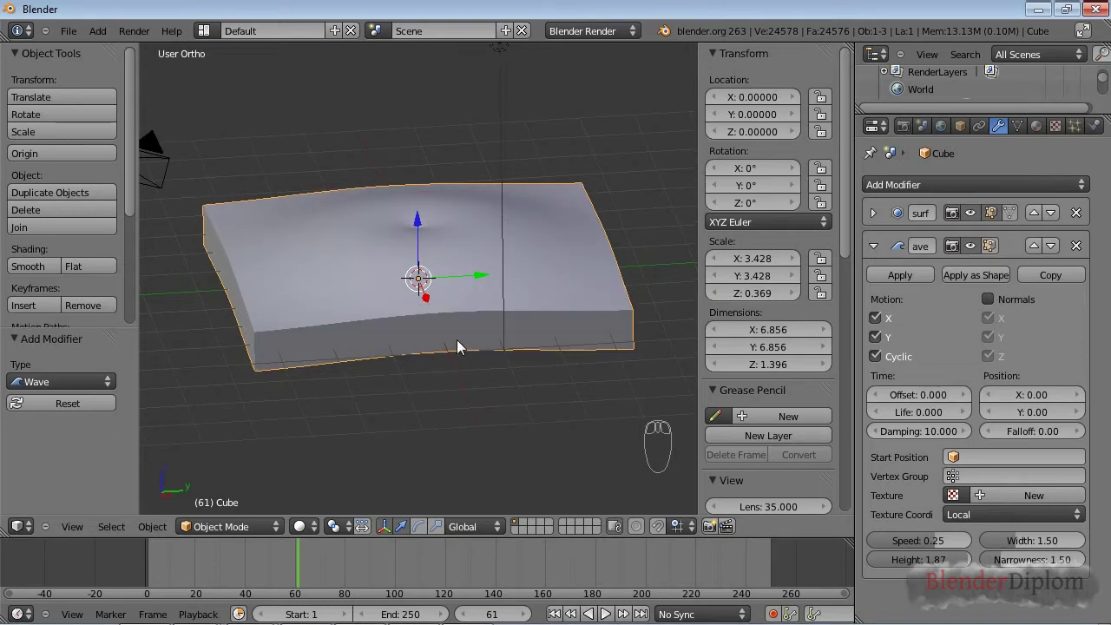
{"action": "left_click_drag", "start_coordinate": [297, 555], "coordinate": [176, 560]}
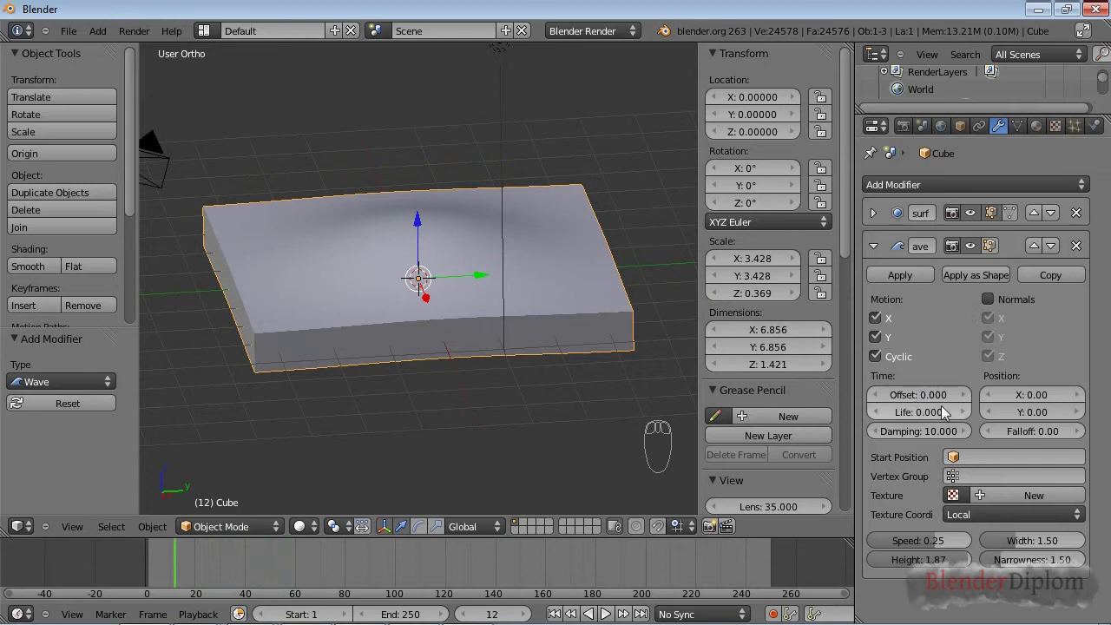
Step: Set the wave's Life to 50 frames and preview it across the timeline
{"action": "left_click", "coordinate": [917, 411]}
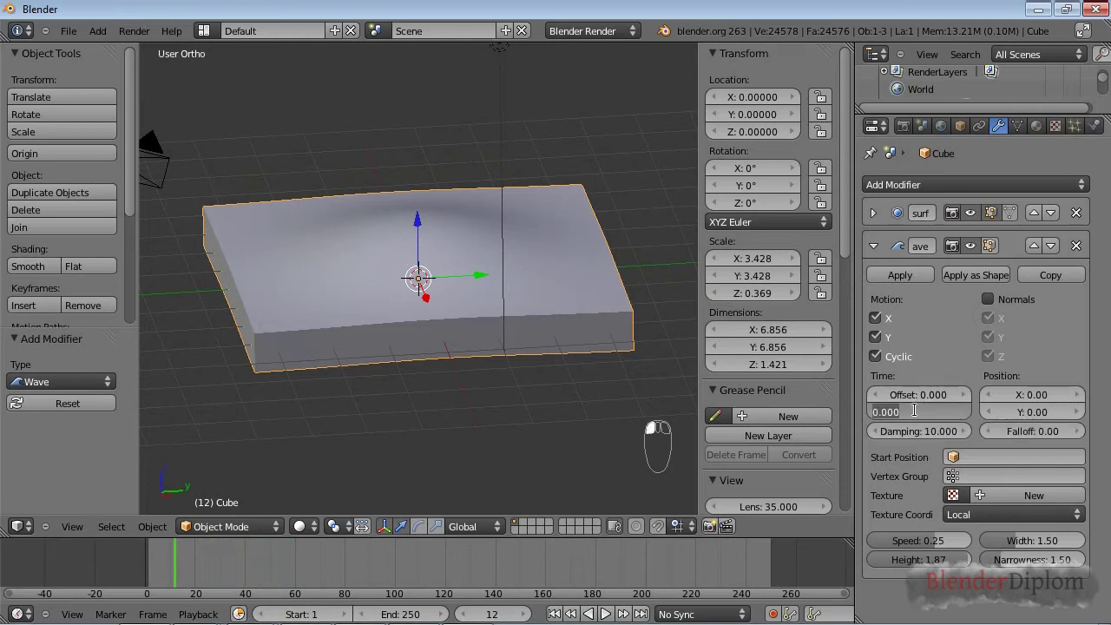
{"action": "type", "text": "50"}
{"action": "key", "text": "Return"}
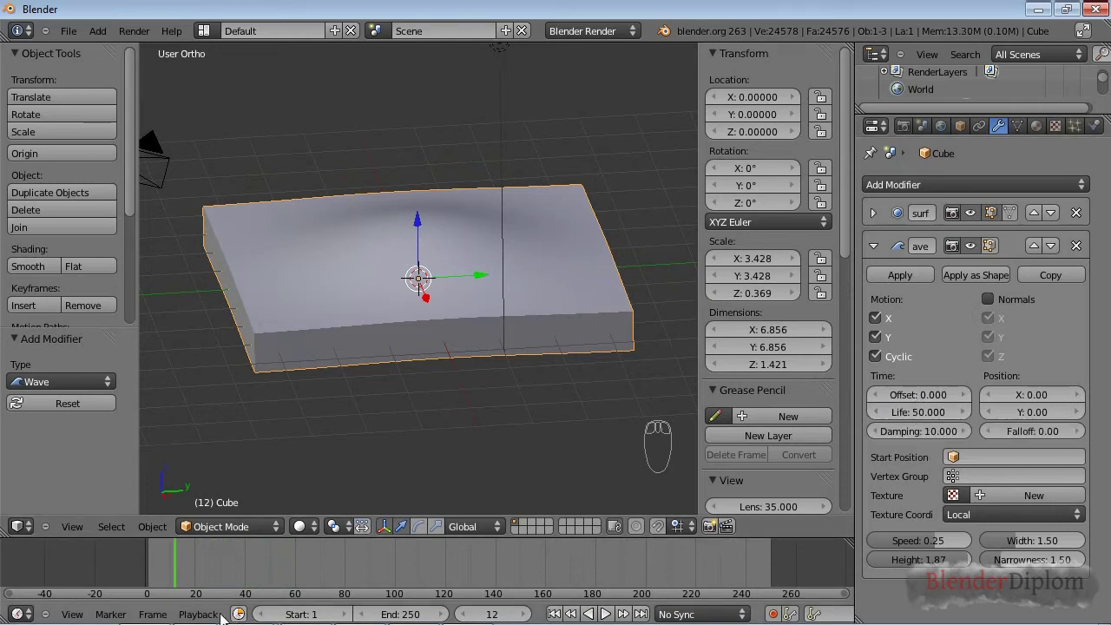
{"action": "left_click_drag", "start_coordinate": [183, 559], "coordinate": [302, 598]}
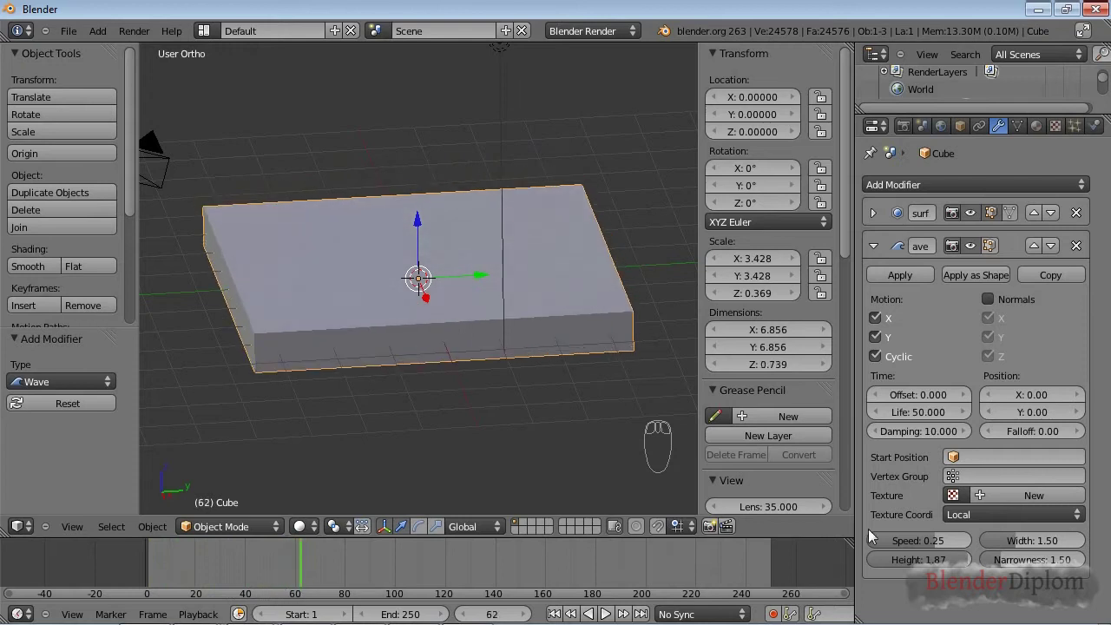
Step: Set the wave's Damping to 50 and preview the damped ripple
{"action": "left_click", "coordinate": [930, 431]}
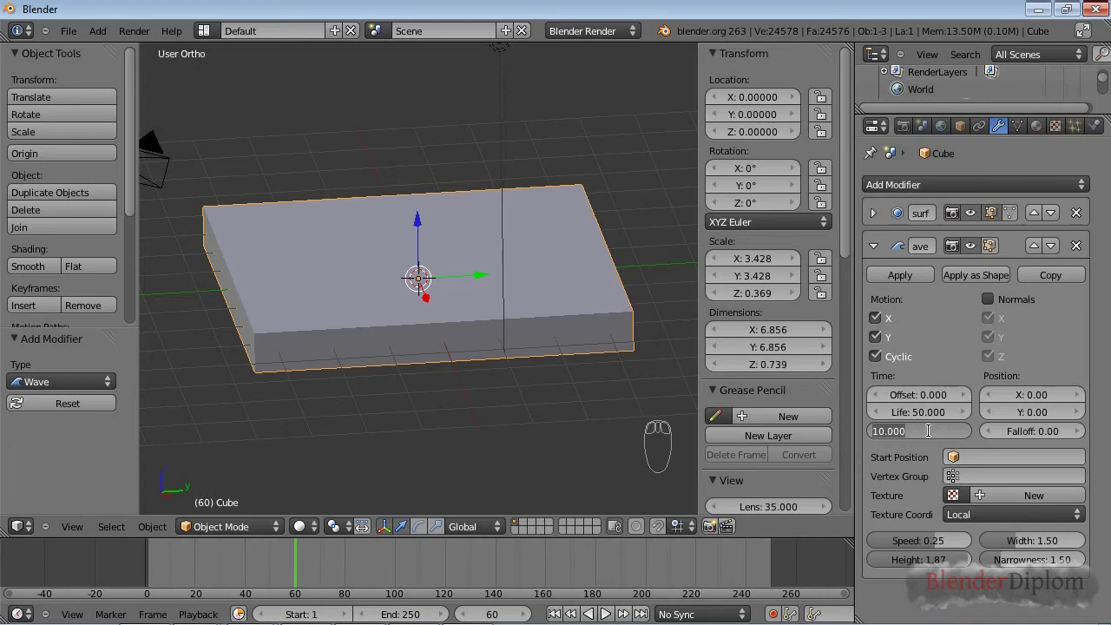
{"action": "type", "text": "50"}
{"action": "key", "text": "Return"}
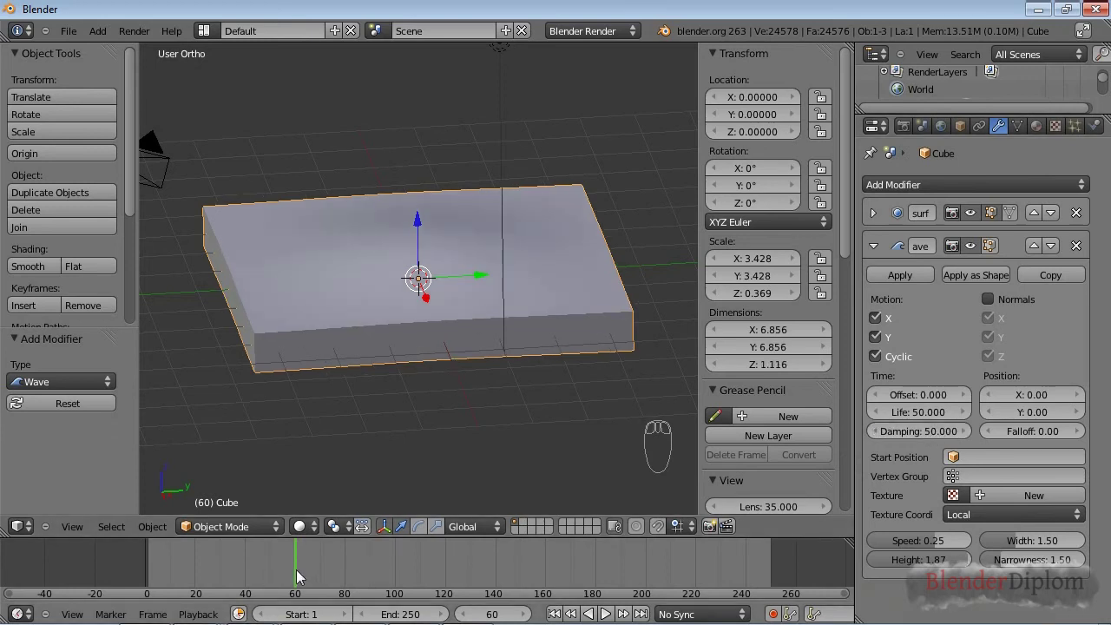
{"action": "left_click_drag", "start_coordinate": [296, 570], "coordinate": [202, 578]}
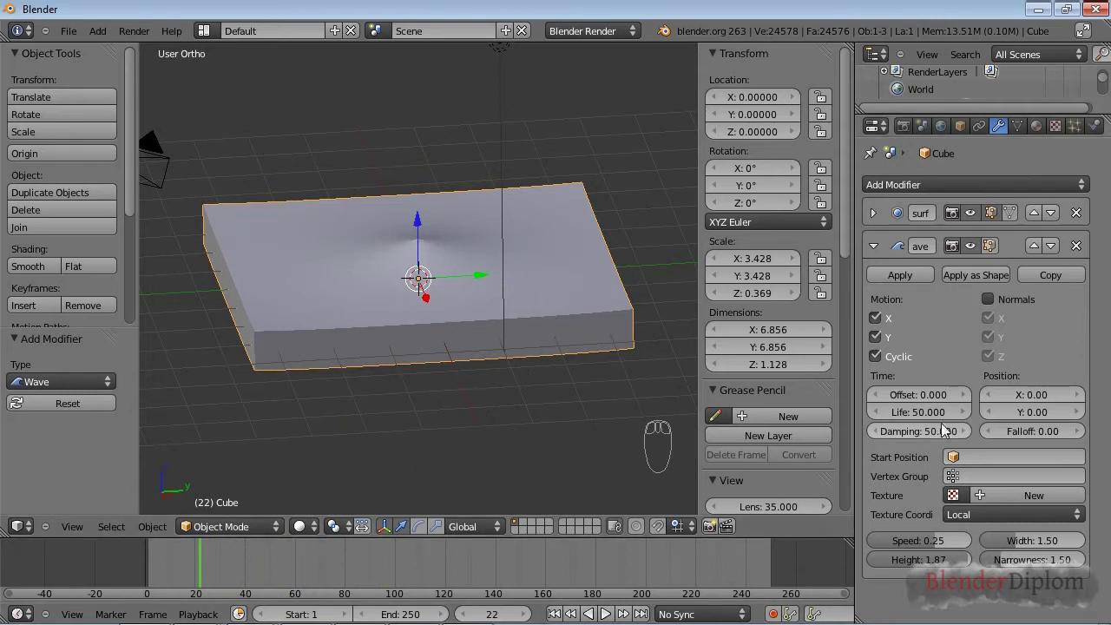
Step: Give the wave a time Offset of 50 and preview the delayed start
{"action": "left_click", "coordinate": [924, 392]}
{"action": "type", "text": "50"}
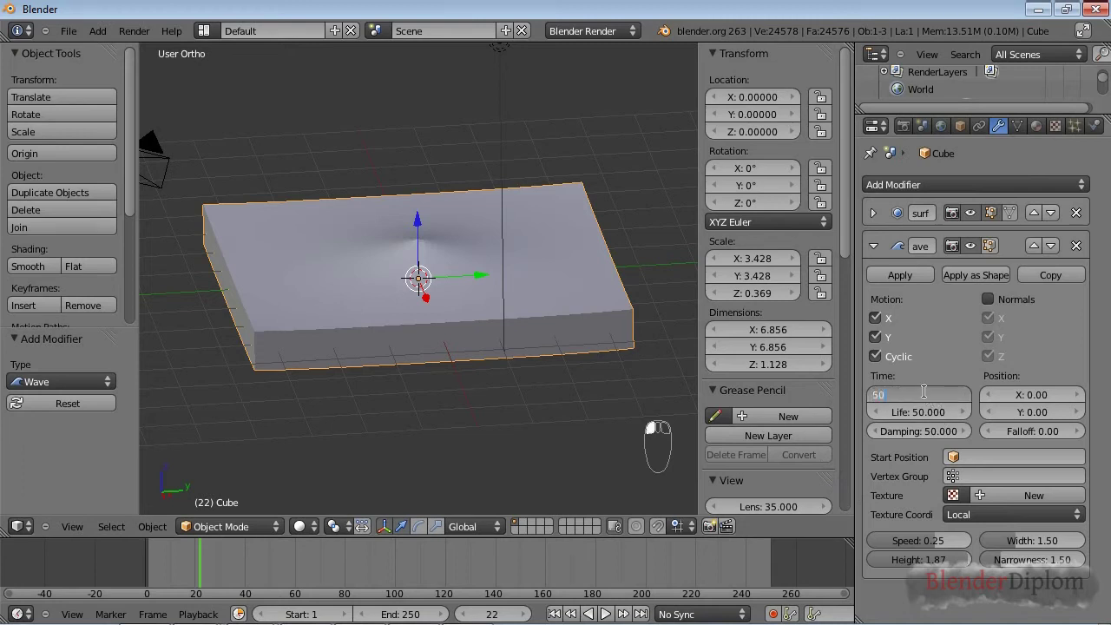
{"action": "key", "text": "Return"}
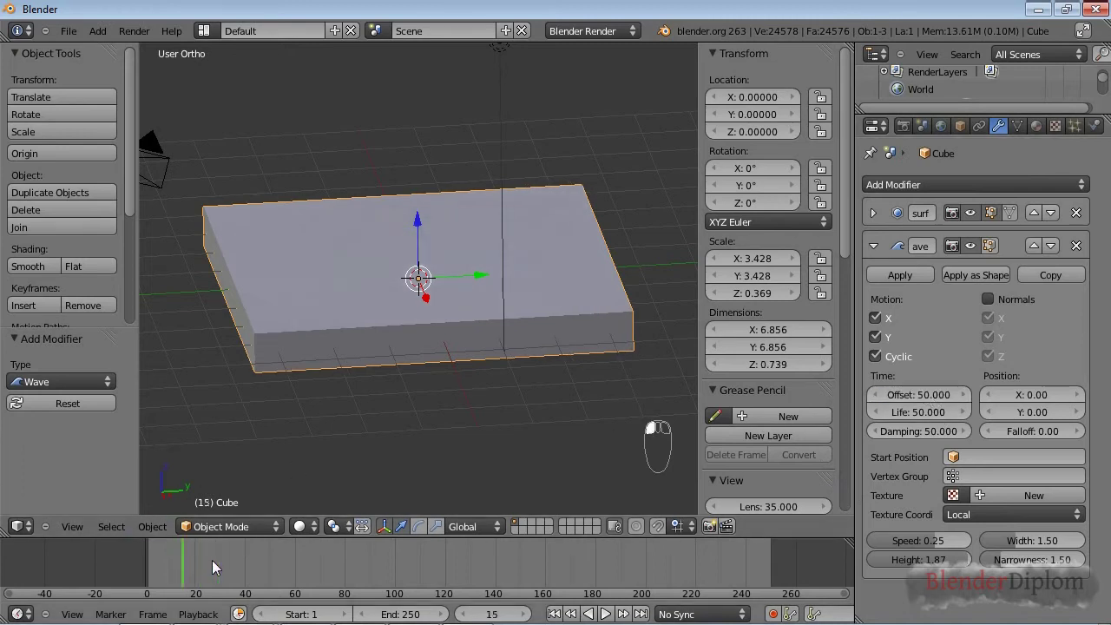
{"action": "left_click_drag", "start_coordinate": [192, 564], "coordinate": [438, 569]}
Step: At frame 53, move the wave centre to X 0.65 and Y 1.17
{"action": "left_click", "coordinate": [283, 565]}
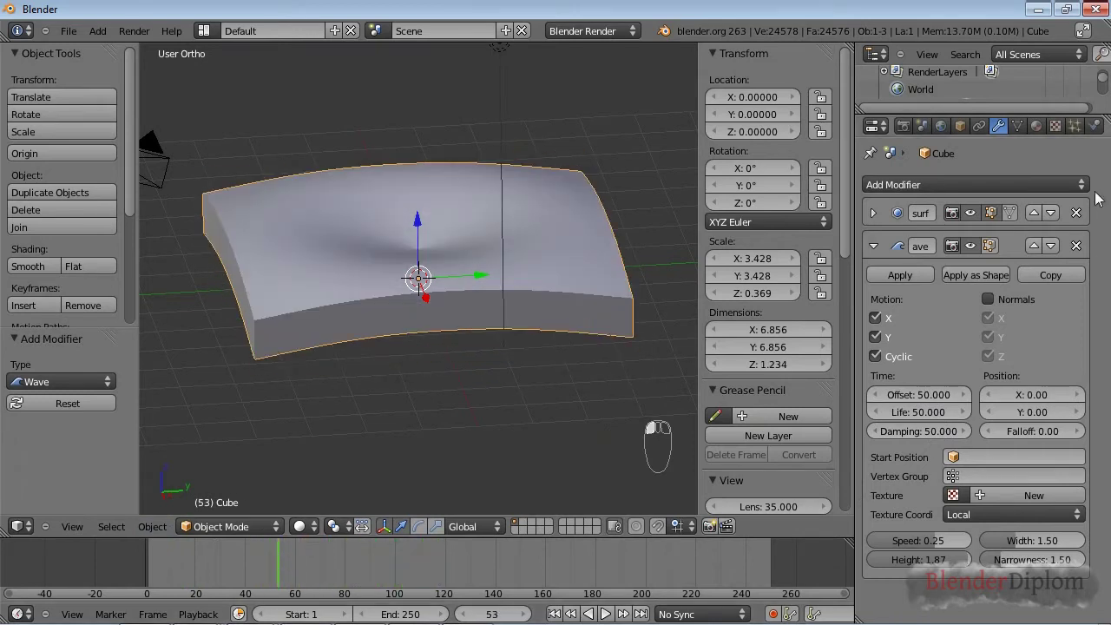
{"action": "left_click_drag", "start_coordinate": [1008, 395], "coordinate": [1086, 398]}
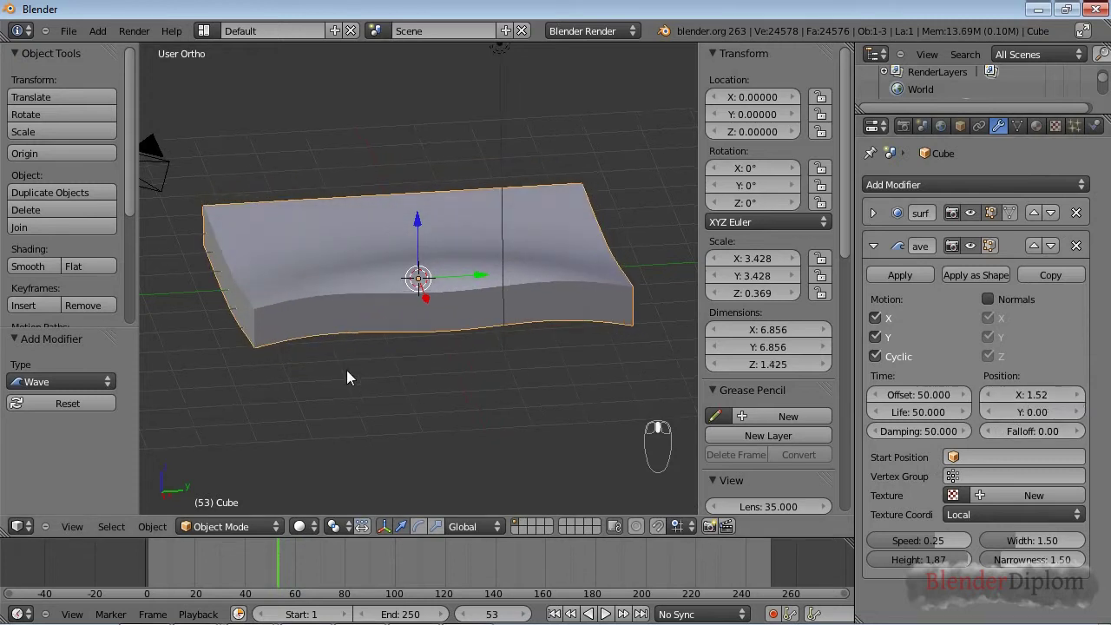
{"action": "middle_click_drag", "start_coordinate": [347, 377], "coordinate": [546, 327]}
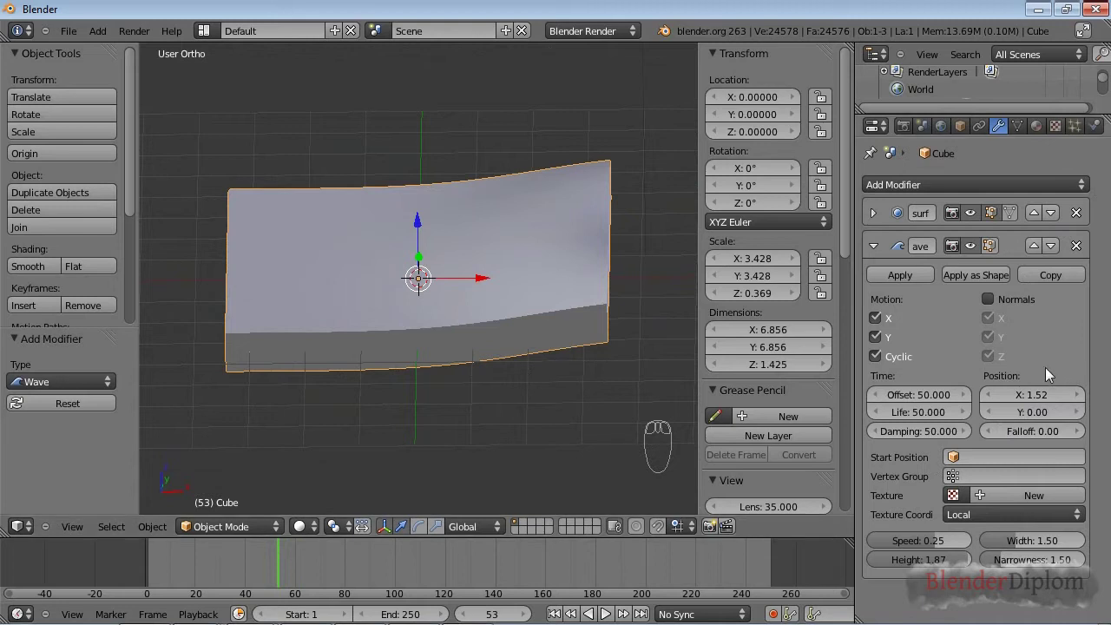
{"action": "left_click_drag", "start_coordinate": [1039, 400], "coordinate": [1001, 398]}
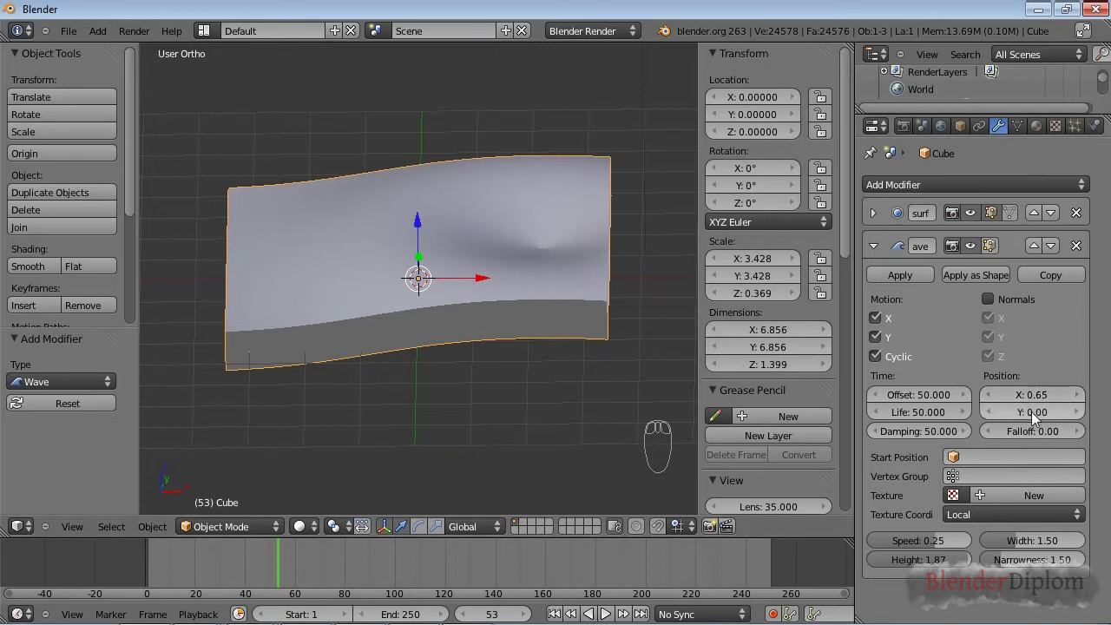
{"action": "mouse_move", "coordinate": [1066, 412]}
{"action": "left_mouse_down"}
{"action": "mouse_move", "coordinate": [1100, 417]}
{"action": "mouse_move", "coordinate": [1062, 416]}
{"action": "left_mouse_up"}
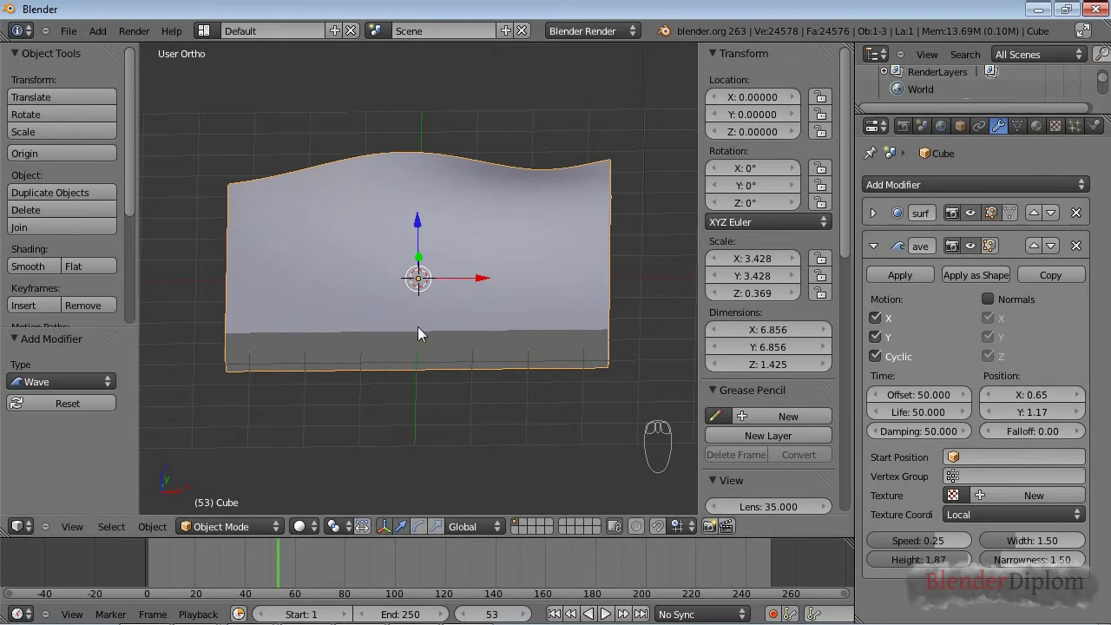
Step: Add an Empty and lift it to Z 1.264 above the slab
{"action": "key", "text": "shift+a"}
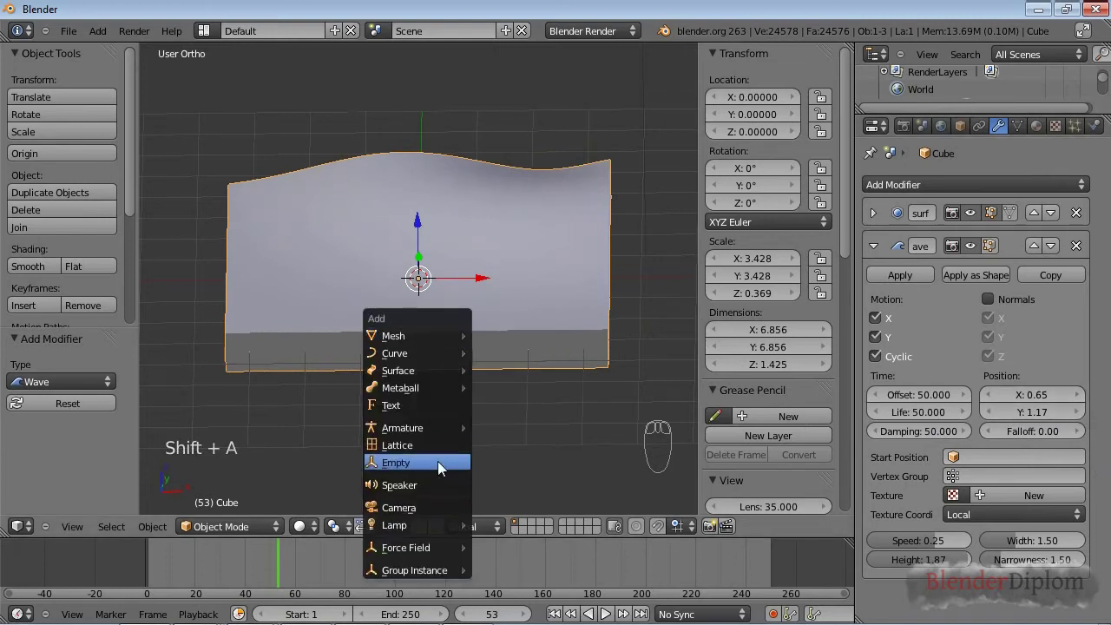
{"action": "left_click", "coordinate": [387, 463]}
{"action": "key", "text": "z"}
{"action": "key", "text": "g"}
{"action": "key", "text": "z"}
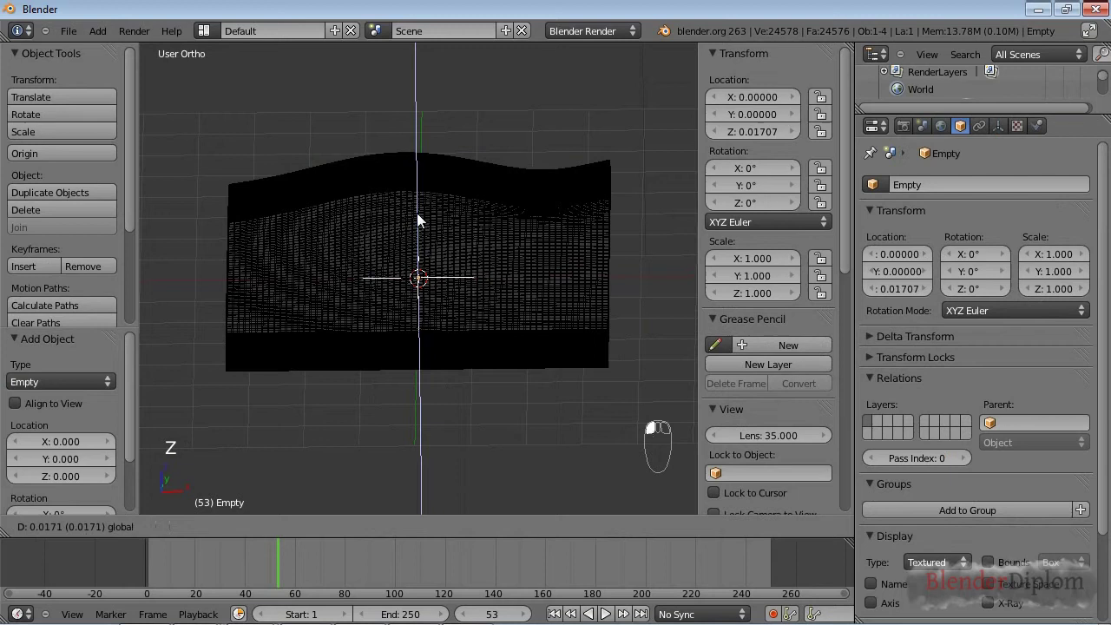
{"action": "left_click", "coordinate": [410, 163]}
{"action": "key", "text": "z"}
{"action": "middle_click_drag", "start_coordinate": [410, 163], "coordinate": [497, 372]}
{"action": "right_click", "coordinate": [497, 371]}
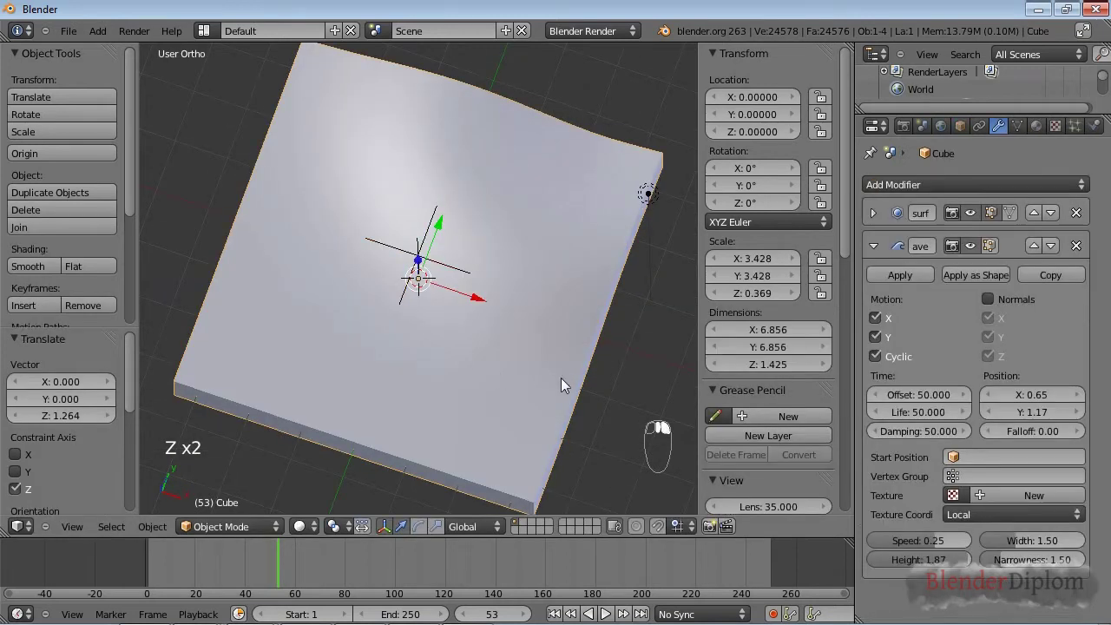
Step: Make the Empty the wave's start position and move it along Y to about -3.53
{"action": "left_click", "coordinate": [990, 457]}
{"action": "left_click", "coordinate": [972, 298]}
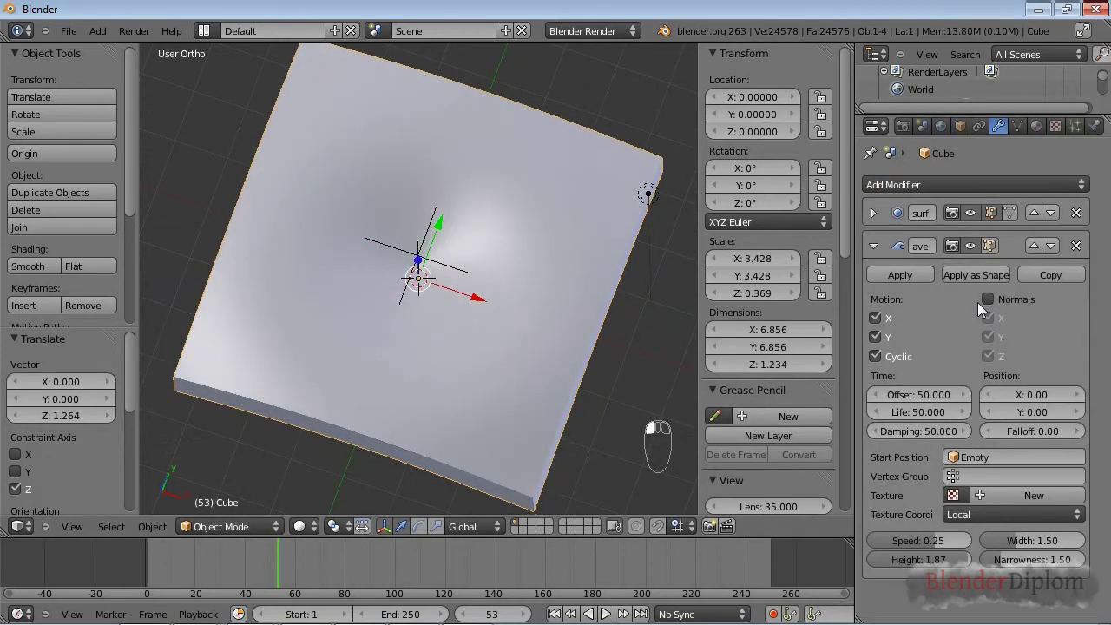
{"action": "middle_click_drag", "start_coordinate": [398, 326], "coordinate": [425, 243]}
{"action": "right_click", "coordinate": [428, 237]}
{"action": "right_click", "coordinate": [428, 239]}
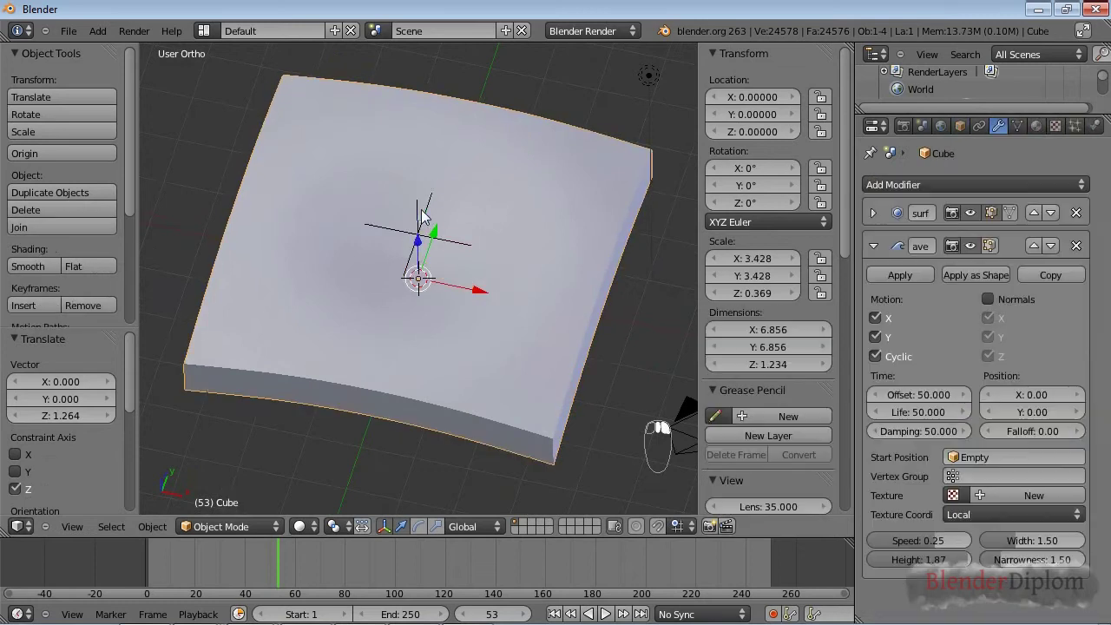
{"action": "right_click", "coordinate": [427, 212]}
{"action": "left_click_drag", "start_coordinate": [431, 199], "coordinate": [466, 124]}
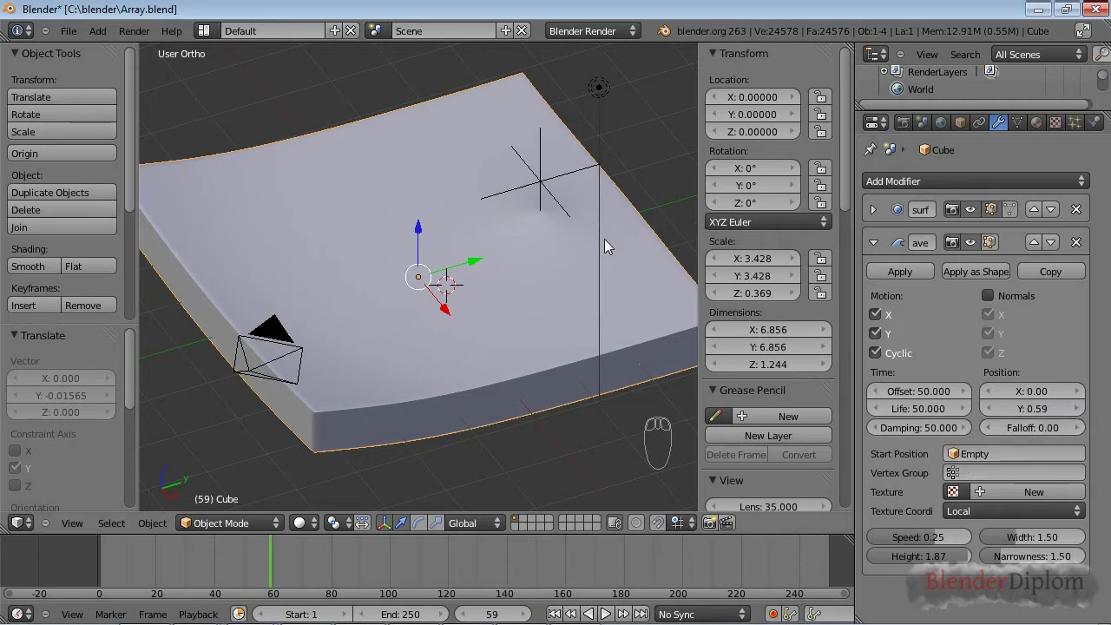
{"action": "left_click", "coordinate": [1038, 427]}
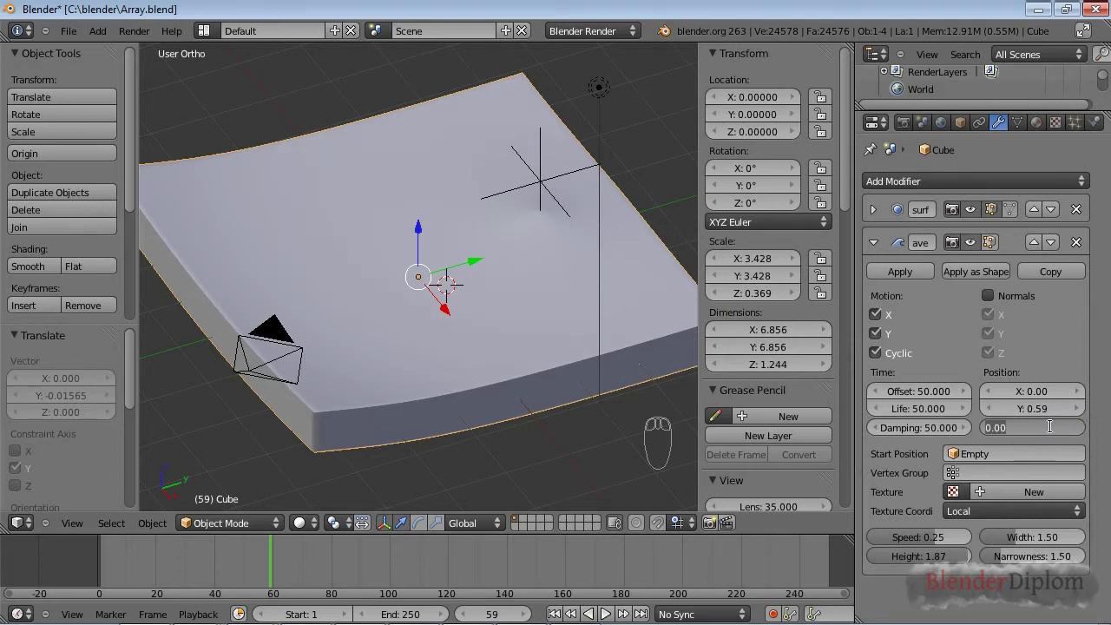
{"action": "type", "text": "0.5"}
{"action": "key", "text": "Return"}
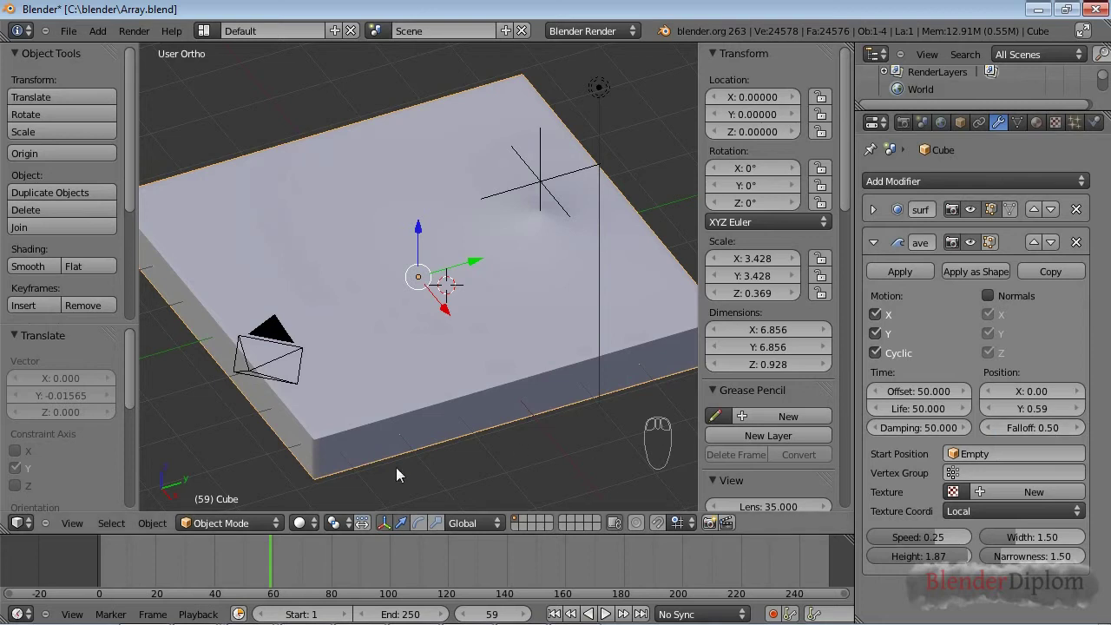
{"action": "mouse_move", "coordinate": [272, 573]}
{"action": "left_mouse_down"}
{"action": "mouse_move", "coordinate": [218, 576]}
{"action": "mouse_move", "coordinate": [322, 569]}
{"action": "left_mouse_up"}
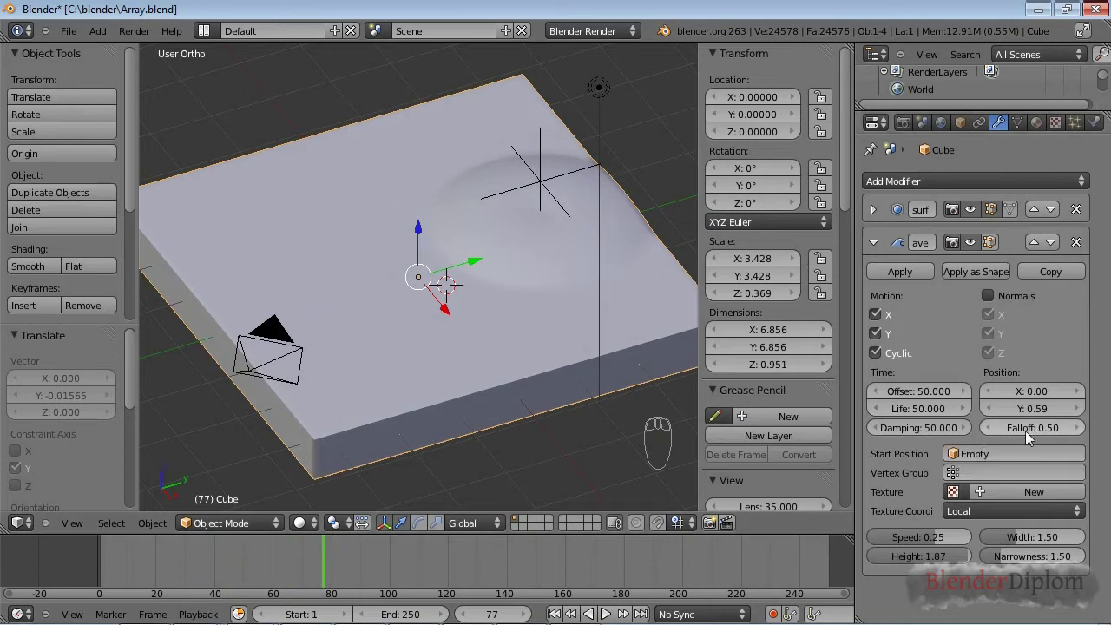
{"action": "left_click_drag", "start_coordinate": [1026, 430], "coordinate": [1034, 430]}
{"action": "left_click_drag", "start_coordinate": [314, 544], "coordinate": [251, 555]}
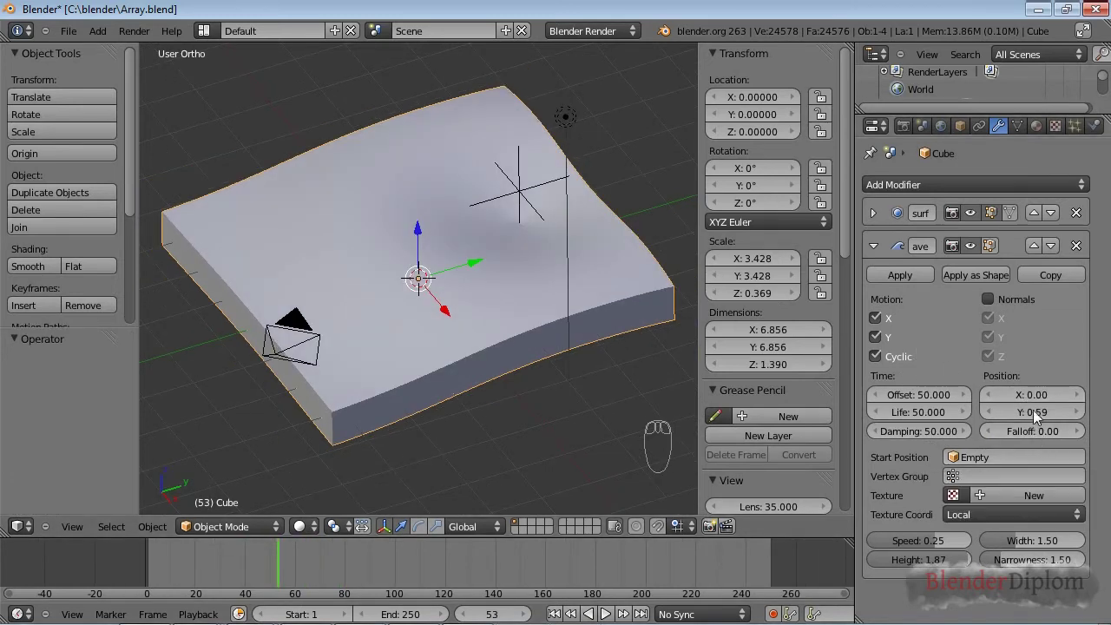
{"action": "left_click_drag", "start_coordinate": [1050, 393], "coordinate": [998, 417]}
{"action": "key", "text": "Escape"}
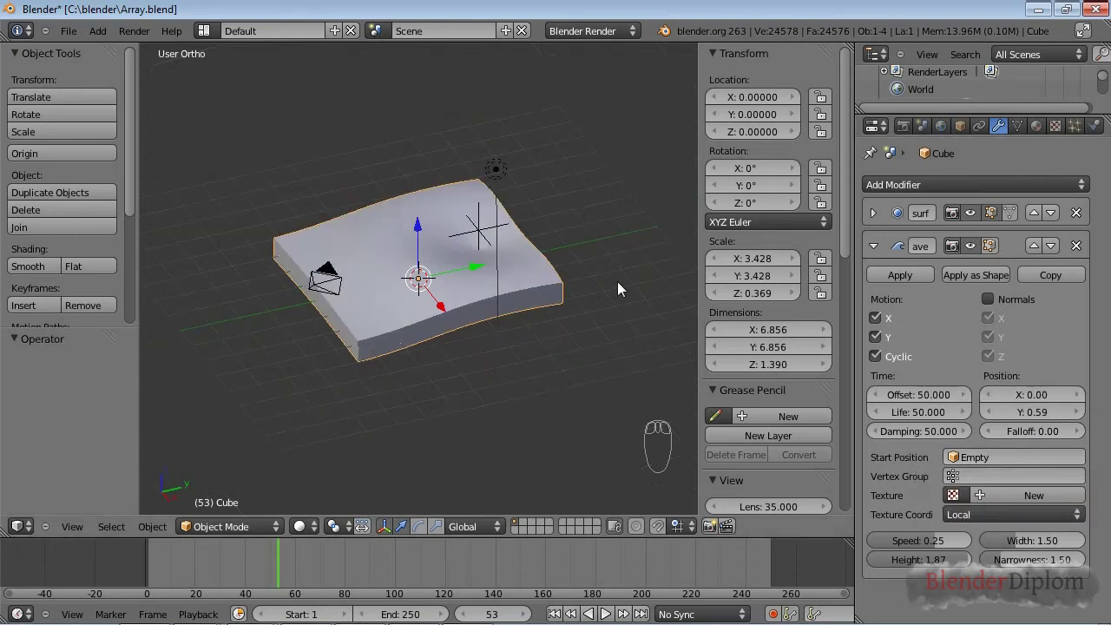
Step: Turn off X motion, set the wave's Life and Offset to 0, and preview
{"action": "left_click", "coordinate": [876, 318]}
{"action": "left_click_drag", "start_coordinate": [270, 548], "coordinate": [295, 560]}
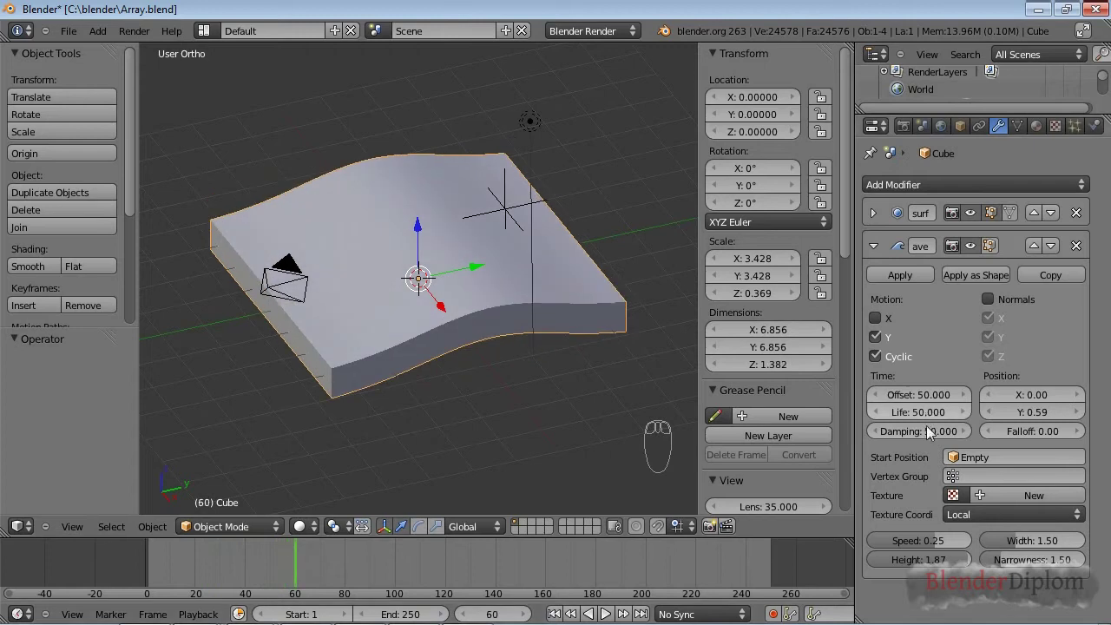
{"action": "left_click", "coordinate": [919, 421]}
{"action": "type", "text": "0"}
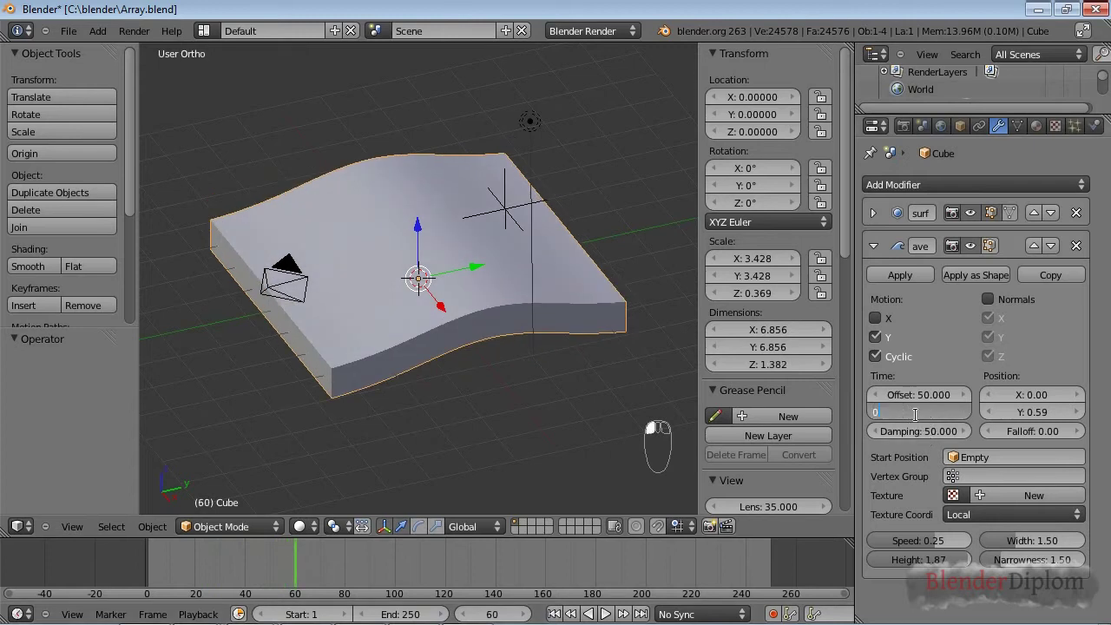
{"action": "key", "text": "Return"}
{"action": "left_click", "coordinate": [919, 395]}
{"action": "type", "text": "0"}
{"action": "key", "text": "Return"}
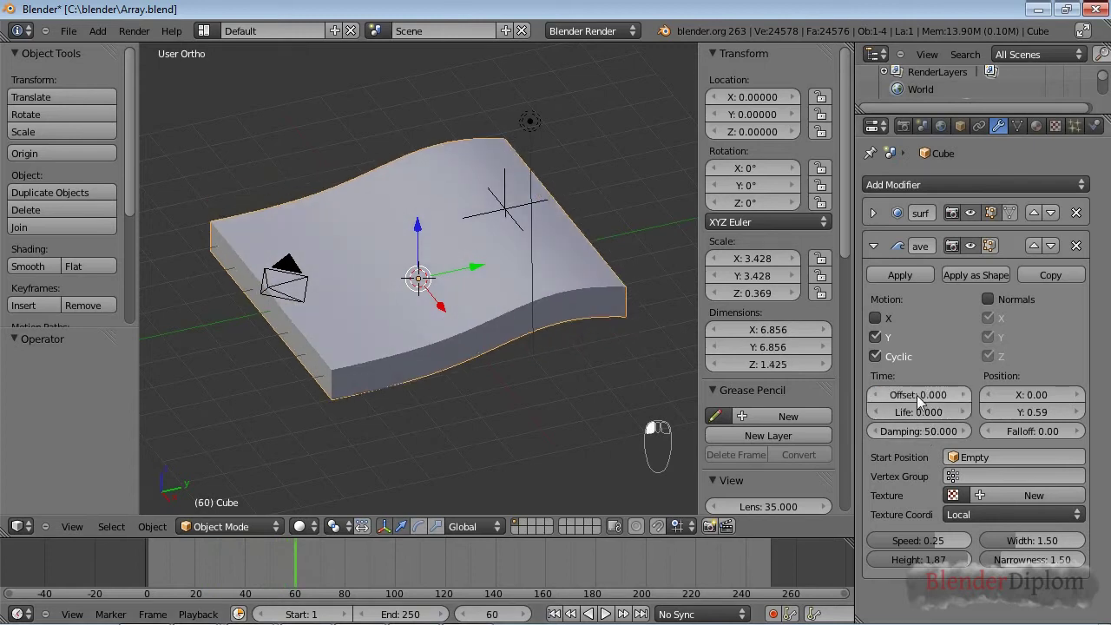
{"action": "left_click_drag", "start_coordinate": [179, 542], "coordinate": [352, 573]}
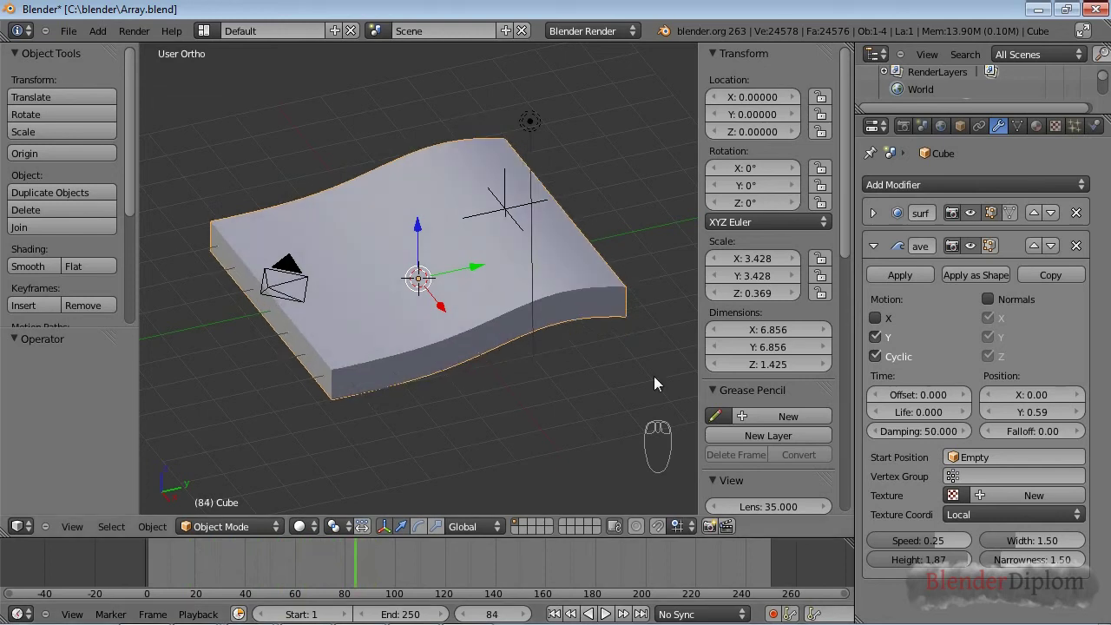
Step: Enable motion on both X and Y, turn Cyclic off, and enable Normals displacement
{"action": "left_click", "coordinate": [876, 337]}
{"action": "left_click", "coordinate": [875, 317]}
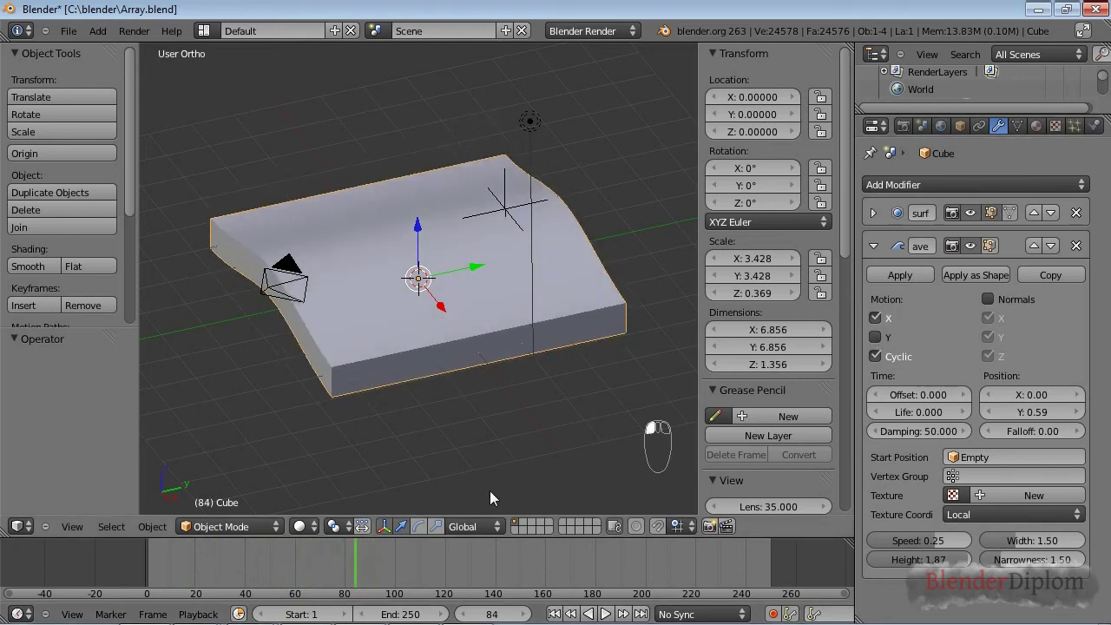
{"action": "left_click", "coordinate": [295, 555]}
{"action": "left_click_drag", "start_coordinate": [295, 555], "coordinate": [448, 553]}
{"action": "left_click", "coordinate": [875, 337]}
{"action": "left_click", "coordinate": [876, 356]}
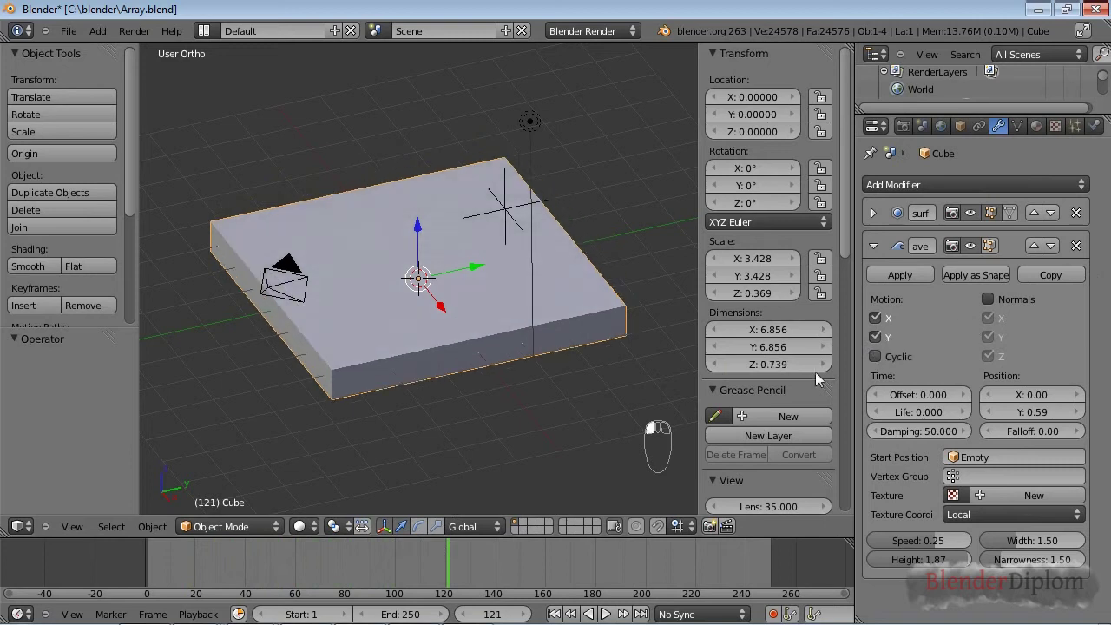
{"action": "left_click", "coordinate": [278, 552]}
{"action": "mouse_move", "coordinate": [209, 558]}
{"action": "left_mouse_down"}
{"action": "mouse_move", "coordinate": [159, 564]}
{"action": "mouse_move", "coordinate": [195, 569]}
{"action": "left_mouse_up"}
{"action": "left_click", "coordinate": [988, 299]}
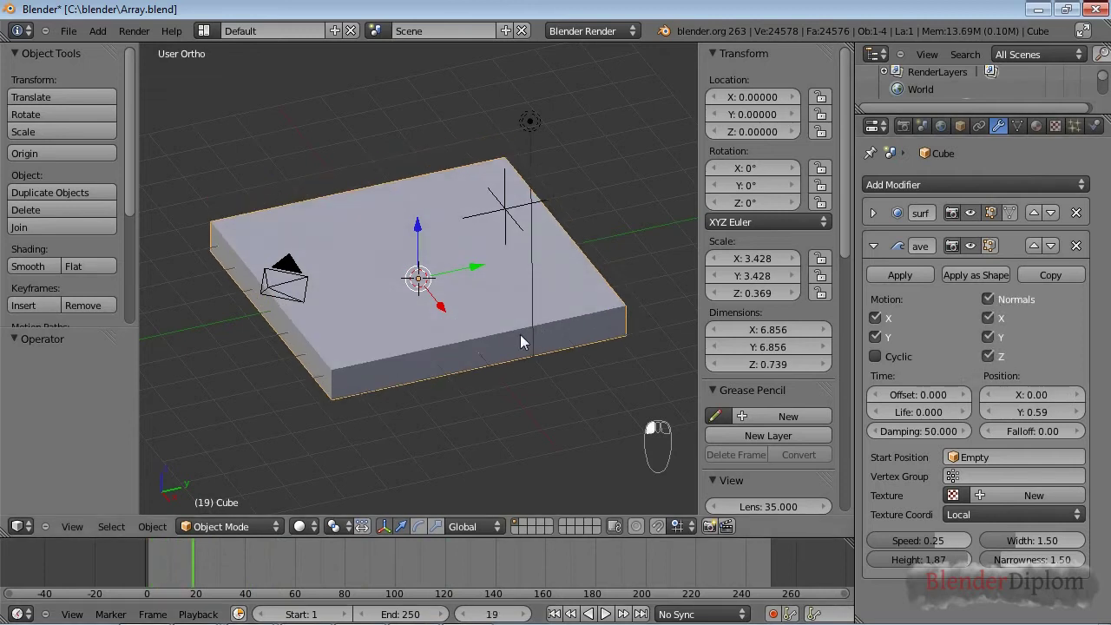
Step: At frame 31, turn the wave's Cyclic option back on
{"action": "left_click", "coordinate": [221, 561]}
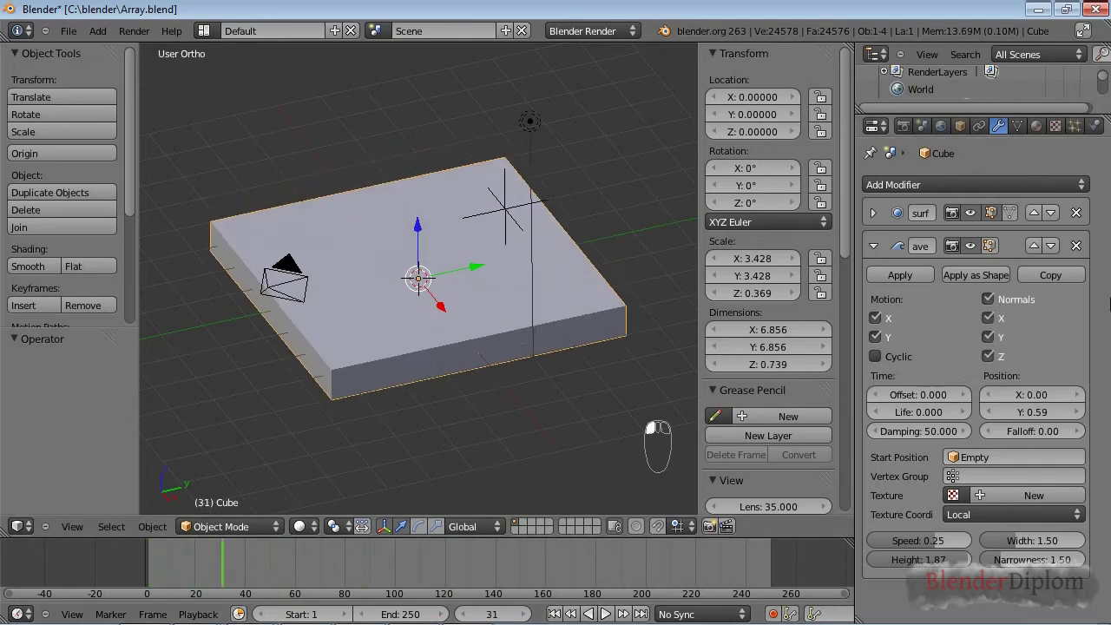
{"action": "left_click", "coordinate": [885, 357]}
{"action": "scroll", "coordinate": [606, 416], "scroll_direction": "down", "scroll_amount": 5}
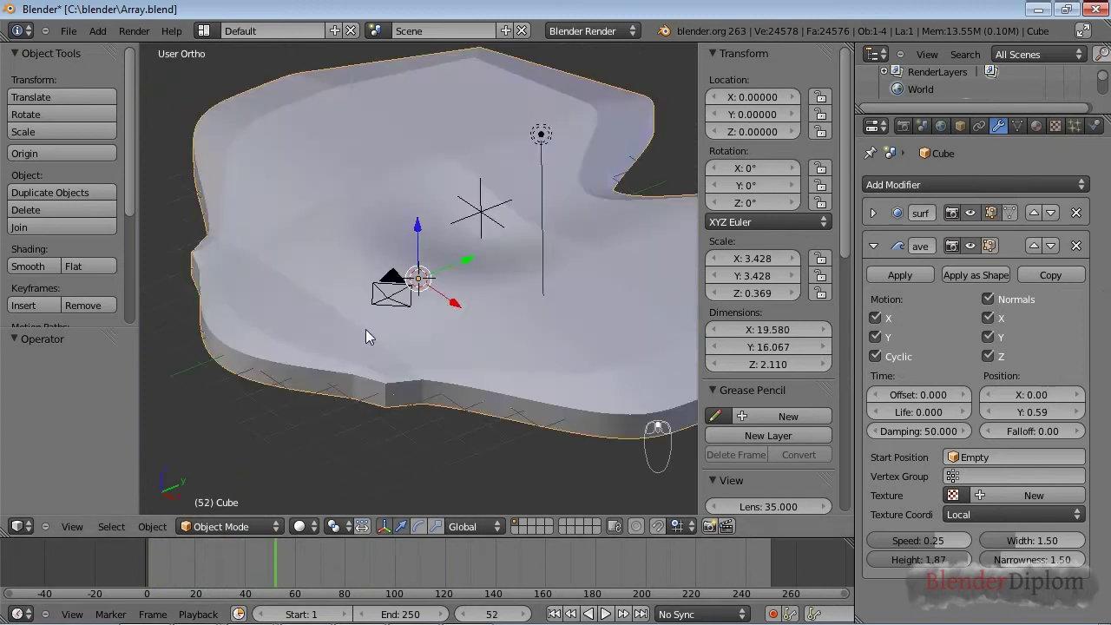
Step: In Edit Mode, set the displayed normals size to 0.46, deselect all, and exit
{"action": "key", "text": "Tab"}
{"action": "scroll", "coordinate": [747, 391], "scroll_direction": "down", "scroll_amount": 8}
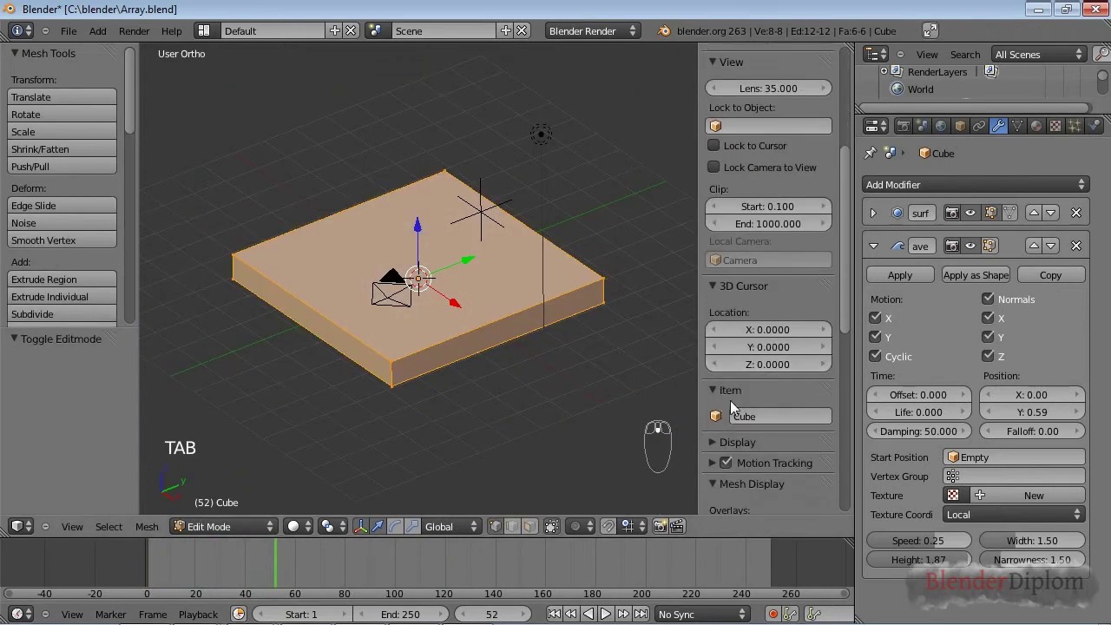
{"action": "scroll", "coordinate": [745, 439], "scroll_direction": "down", "scroll_amount": 3}
{"action": "left_click", "coordinate": [737, 338]}
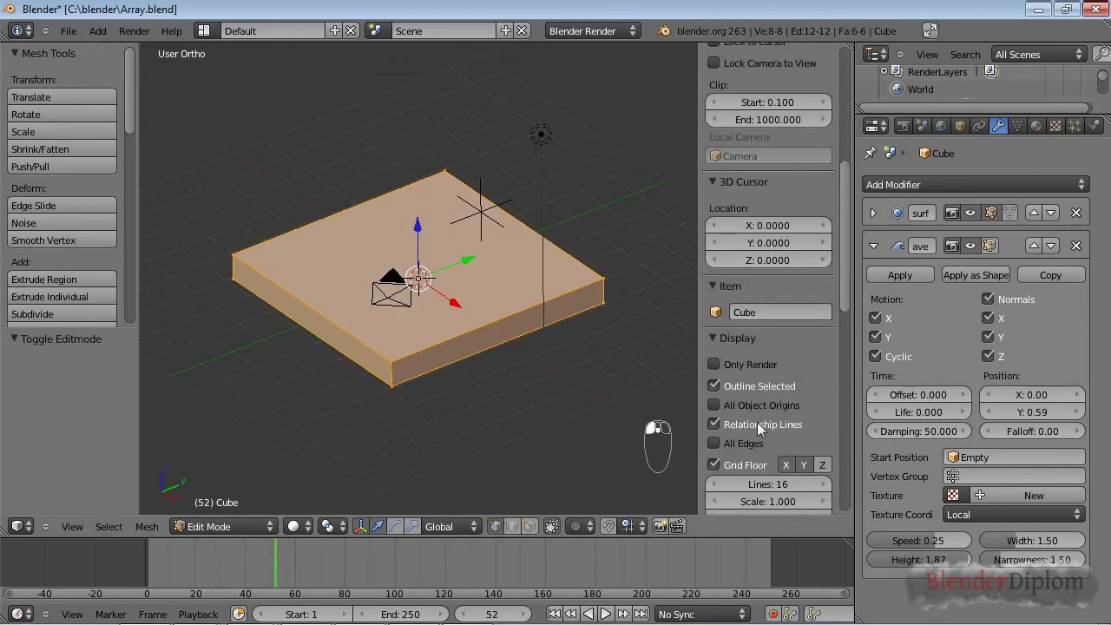
{"action": "scroll", "coordinate": [758, 469], "scroll_direction": "down", "scroll_amount": 8}
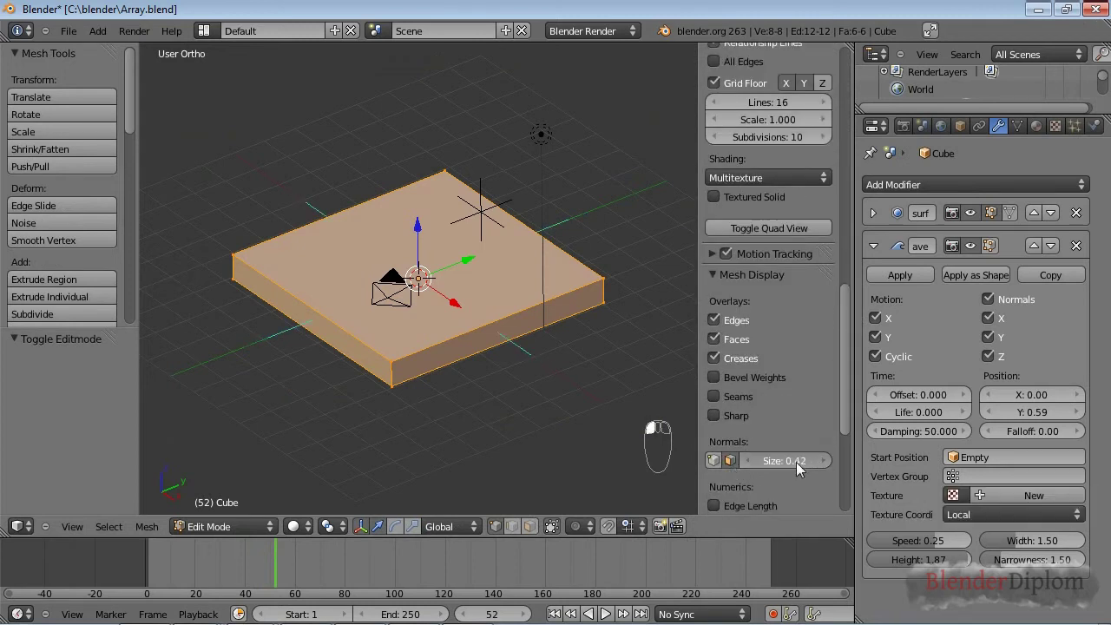
{"action": "left_click_drag", "start_coordinate": [796, 461], "coordinate": [804, 462]}
{"action": "middle_click_drag", "start_coordinate": [504, 278], "coordinate": [451, 278]}
{"action": "key", "text": "a"}
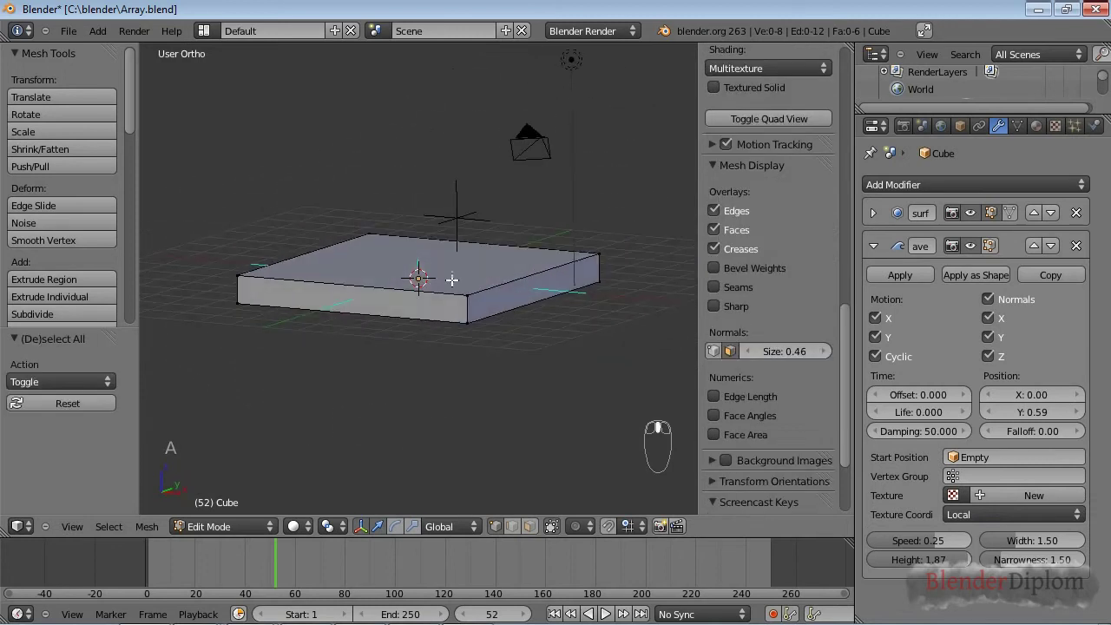
{"action": "middle_click_drag", "start_coordinate": [470, 345], "coordinate": [426, 369]}
{"action": "key", "text": "Tab"}
{"action": "key", "text": "Tab"}
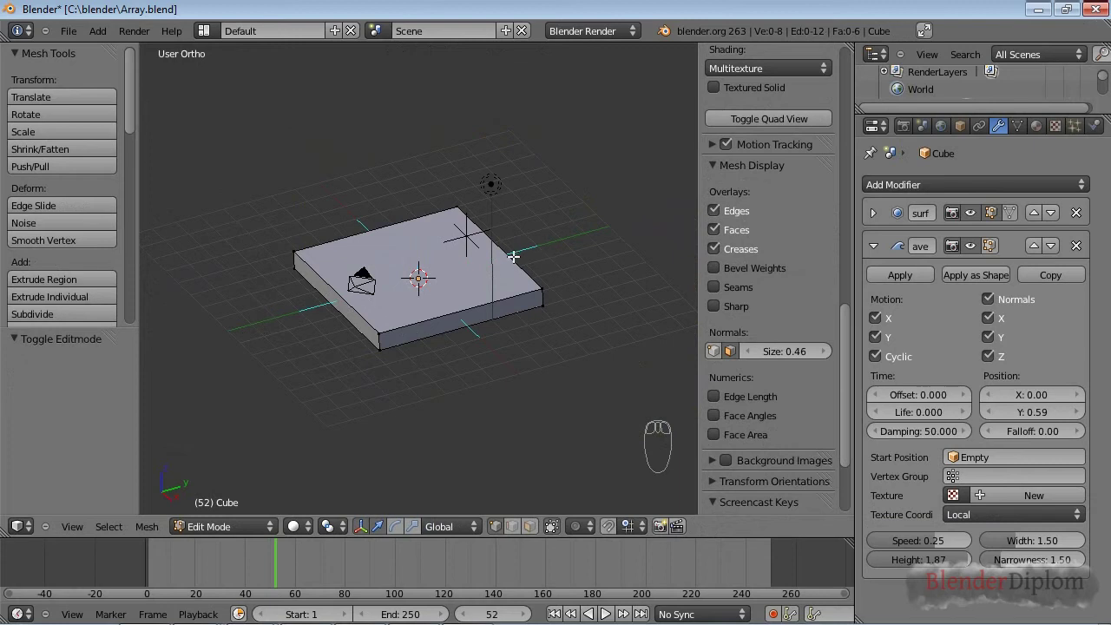
Step: Uncheck Normals X and Y so the wave displaces along Z only, then view from front
{"action": "key", "text": "Tab"}
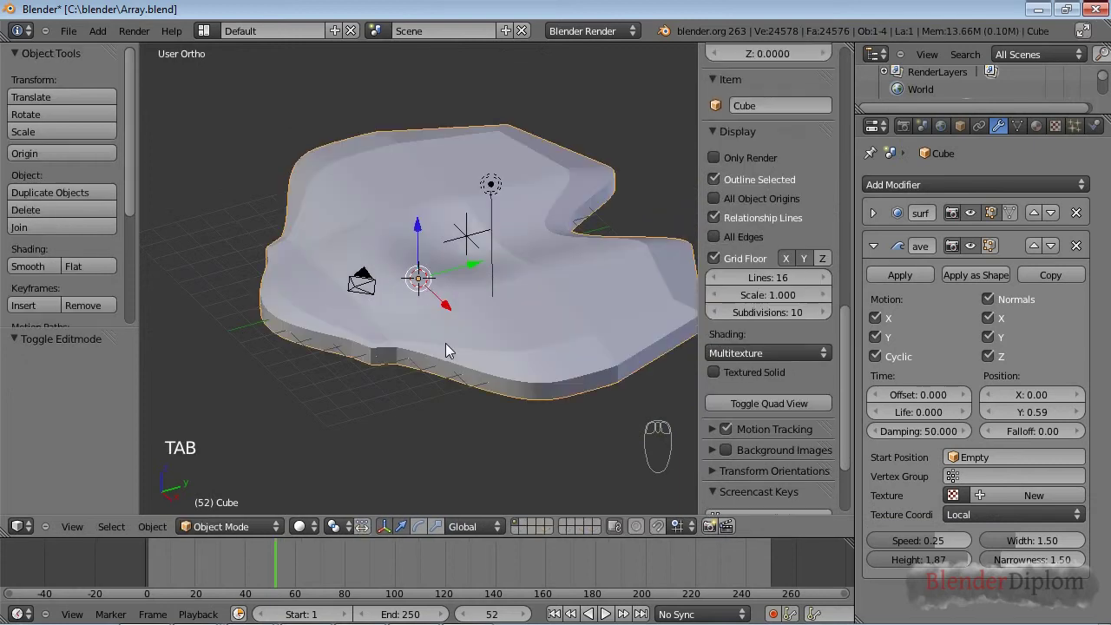
{"action": "middle_click_drag", "start_coordinate": [445, 343], "coordinate": [293, 483]}
{"action": "left_click_drag", "start_coordinate": [274, 549], "coordinate": [344, 570]}
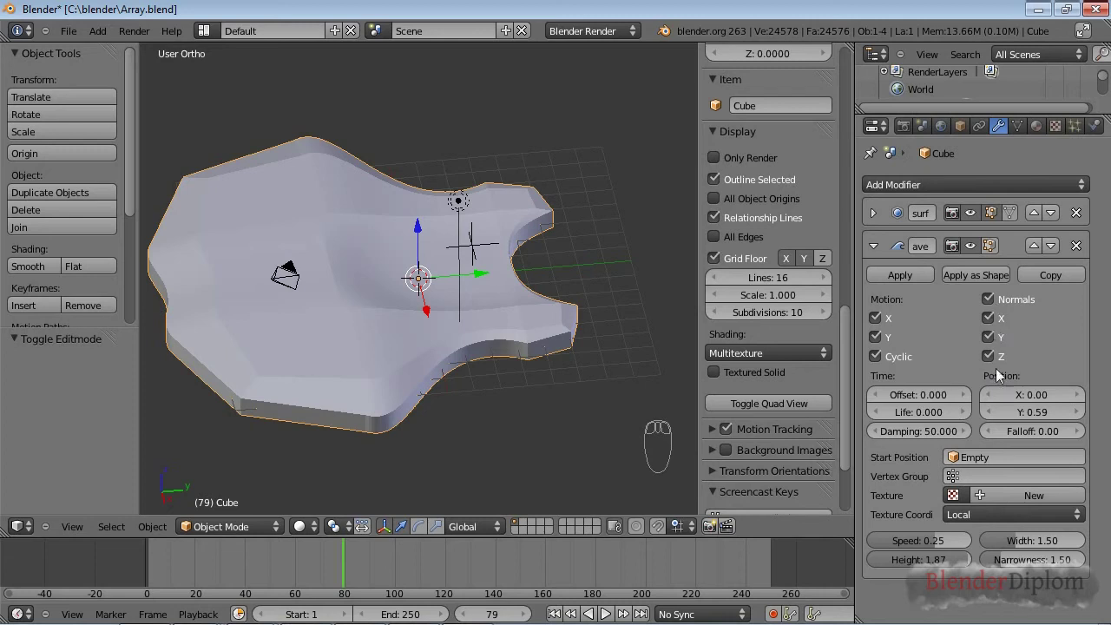
{"action": "left_click", "coordinate": [995, 320]}
{"action": "left_click", "coordinate": [994, 338]}
{"action": "middle_click_drag", "start_coordinate": [521, 348], "coordinate": [532, 309]}
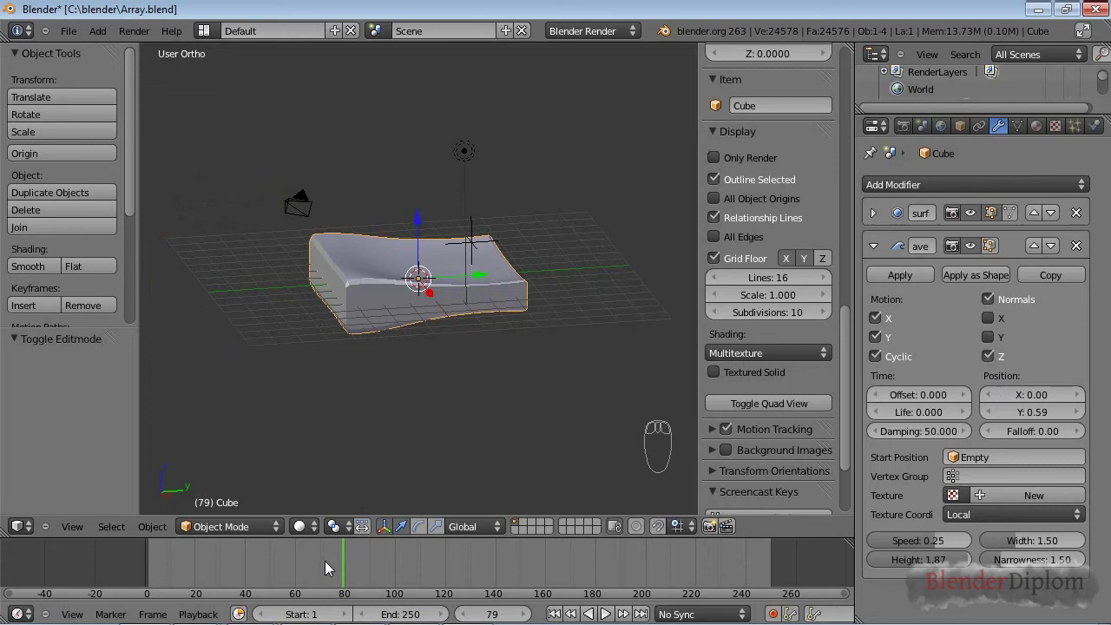
{"action": "left_click_drag", "start_coordinate": [325, 561], "coordinate": [396, 565]}
{"action": "middle_click_drag", "start_coordinate": [479, 362], "coordinate": [424, 259]}
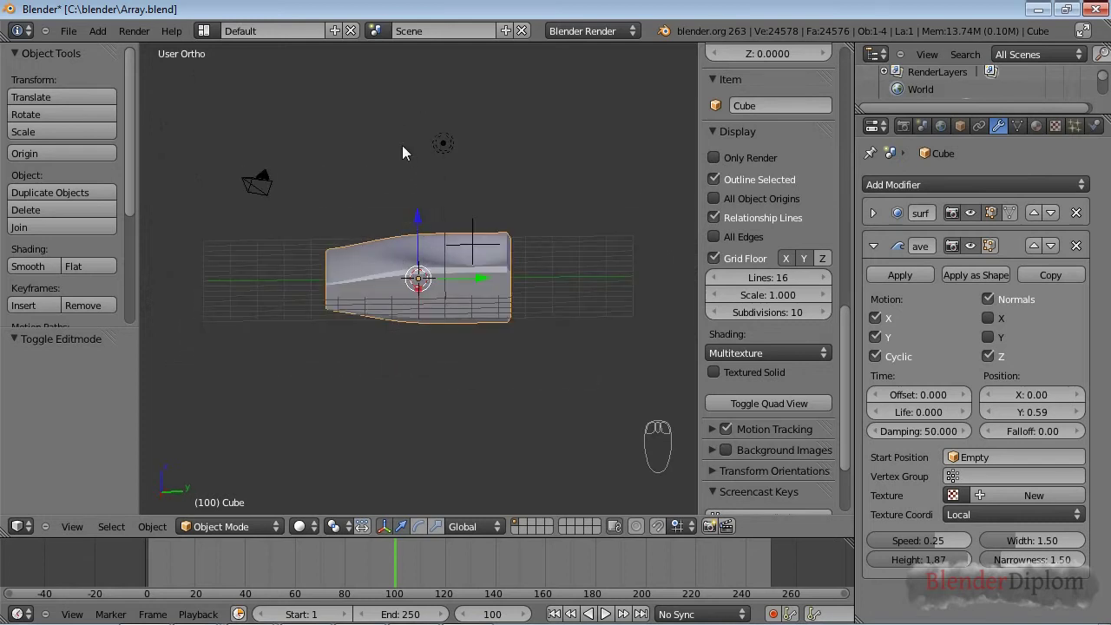
{"action": "middle_click_drag", "start_coordinate": [442, 330], "coordinate": [436, 198]}
{"action": "middle_click_drag", "start_coordinate": [417, 297], "coordinate": [430, 356]}
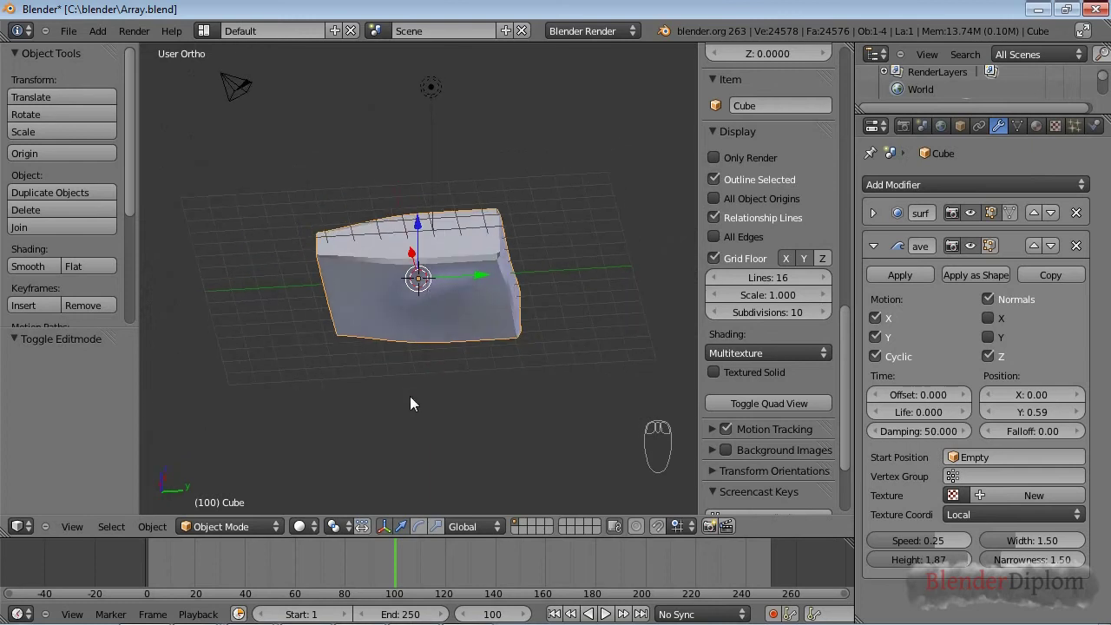
{"action": "middle_click_drag", "start_coordinate": [412, 332], "coordinate": [405, 379]}
{"action": "key", "text": "KP_1"}
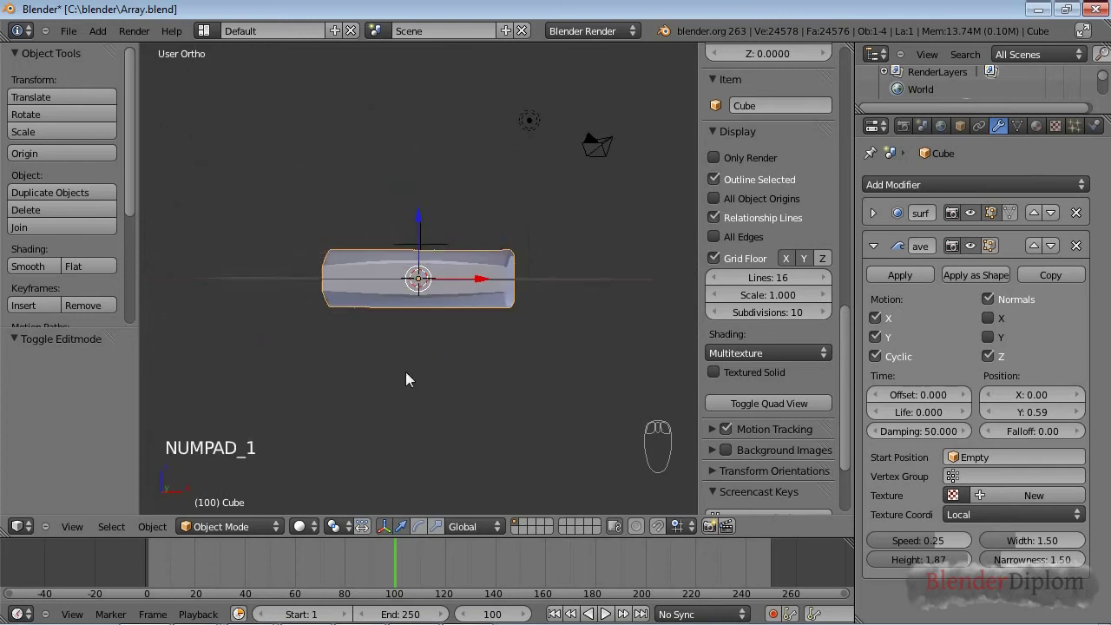
Step: In Edit Mode, box-select the slab's bottom vertices and invert to select the top ones
{"action": "key", "text": "Tab"}
{"action": "key", "text": "z"}
{"action": "key", "text": "a"}
{"action": "key", "text": "b"}
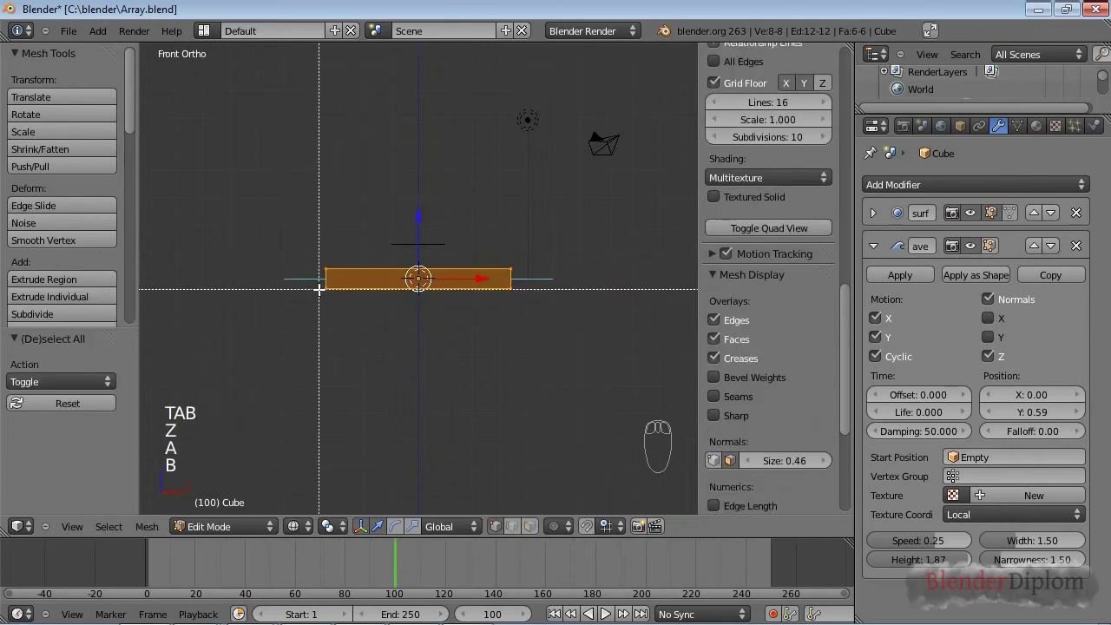
{"action": "key", "text": "a"}
{"action": "key", "text": "b"}
{"action": "left_click_drag", "start_coordinate": [297, 287], "coordinate": [639, 345]}
{"action": "middle_click_drag", "start_coordinate": [523, 345], "coordinate": [472, 355]}
{"action": "key", "text": "ctrl+i"}
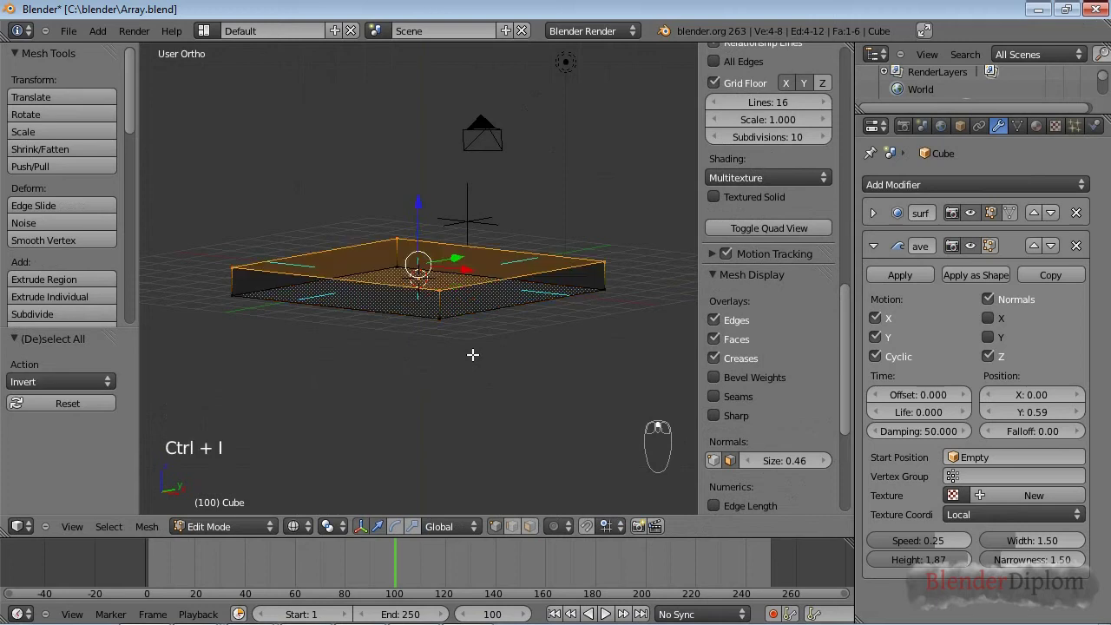
Step: Assign the top vertices to a new vertex group 'Group' and limit the Wave modifier to it
{"action": "left_click", "coordinate": [1017, 126]}
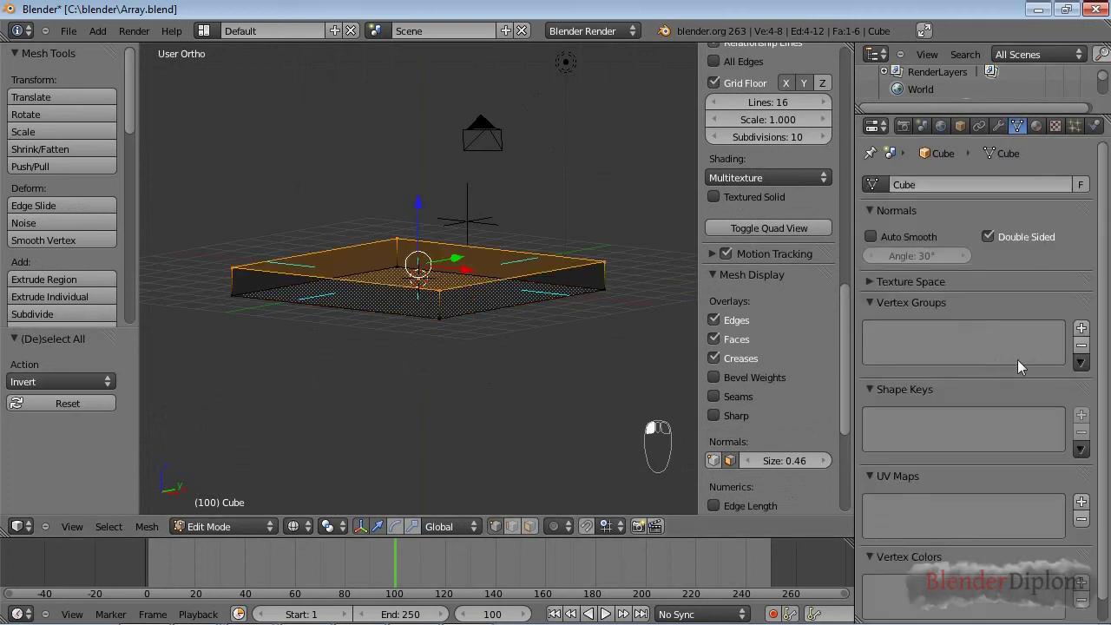
{"action": "left_click", "coordinate": [1081, 329]}
{"action": "left_click", "coordinate": [887, 456]}
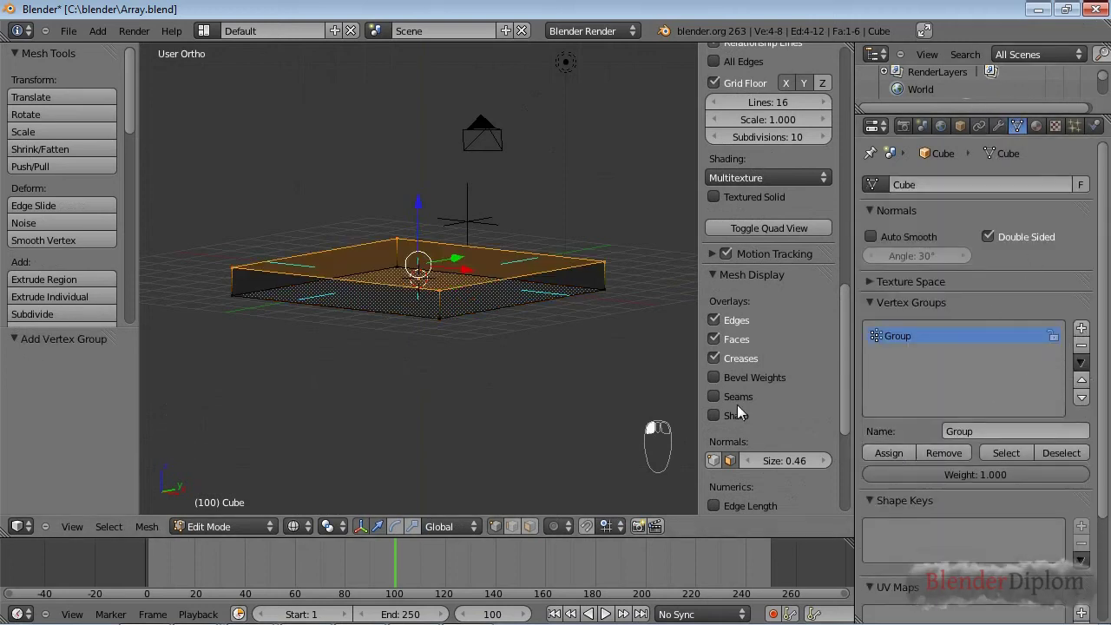
{"action": "key", "text": "Tab"}
{"action": "left_click", "coordinate": [999, 126]}
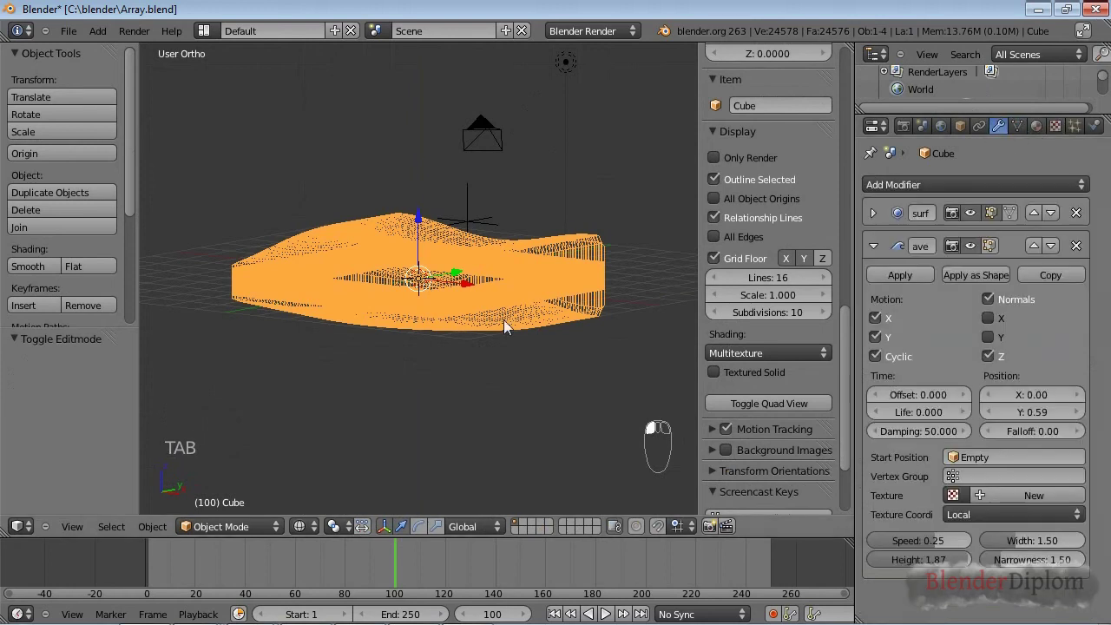
{"action": "key", "text": "z"}
{"action": "middle_click_drag", "start_coordinate": [504, 320], "coordinate": [476, 365]}
{"action": "left_click", "coordinate": [975, 476]}
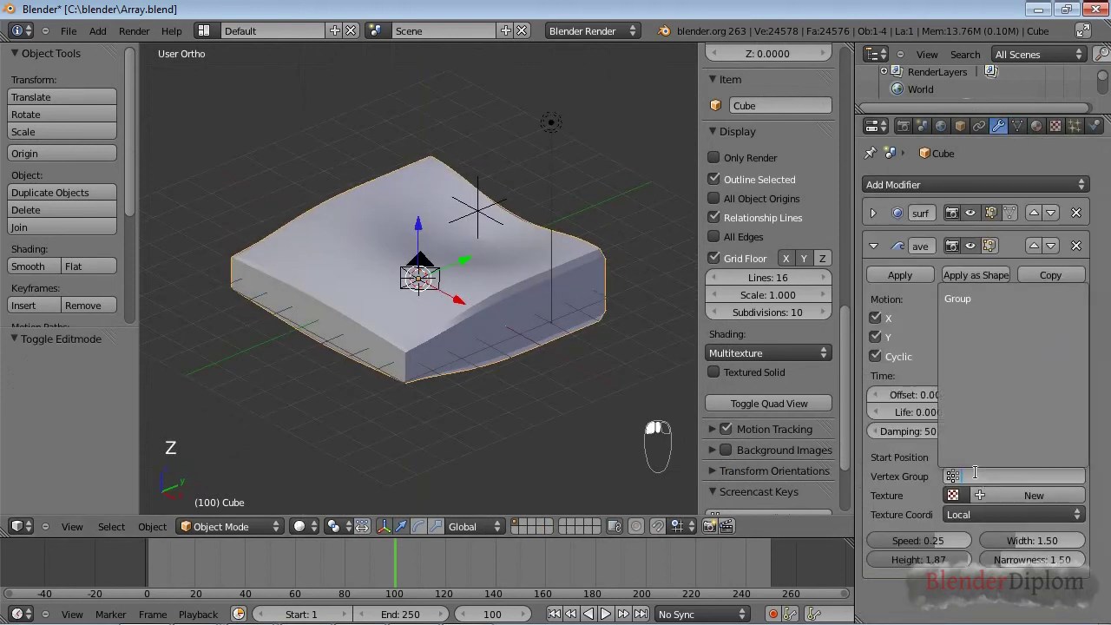
{"action": "left_click", "coordinate": [959, 299]}
{"action": "middle_click_drag", "start_coordinate": [580, 374], "coordinate": [552, 375]}
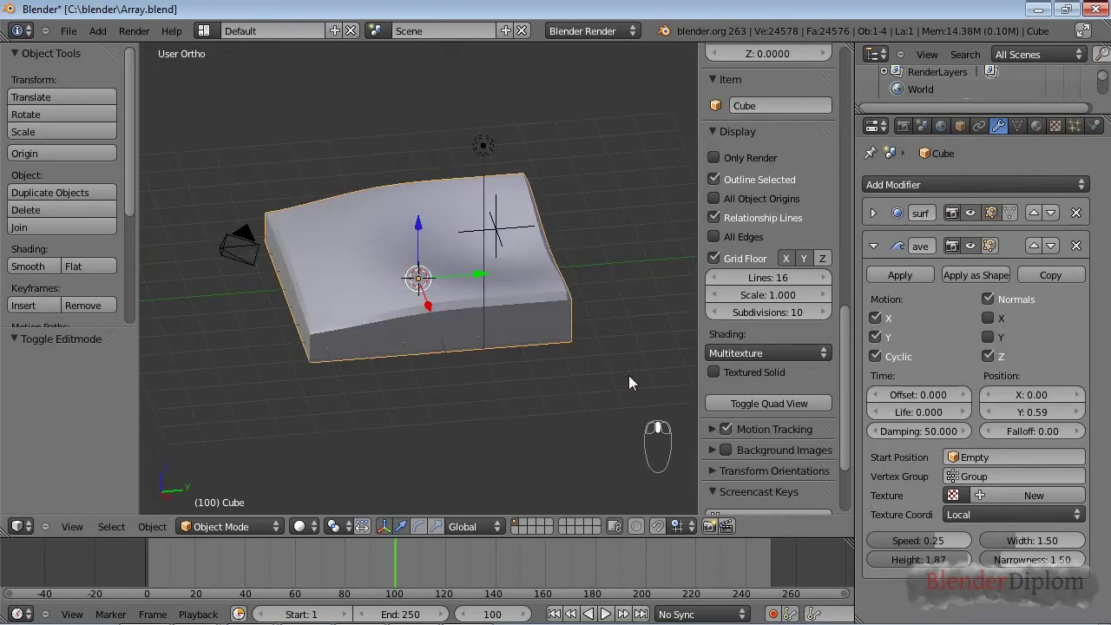
Step: Give the Wave modifier a new texture called Texture and check the roughened slab in wireframe
{"action": "left_click", "coordinate": [1000, 495]}
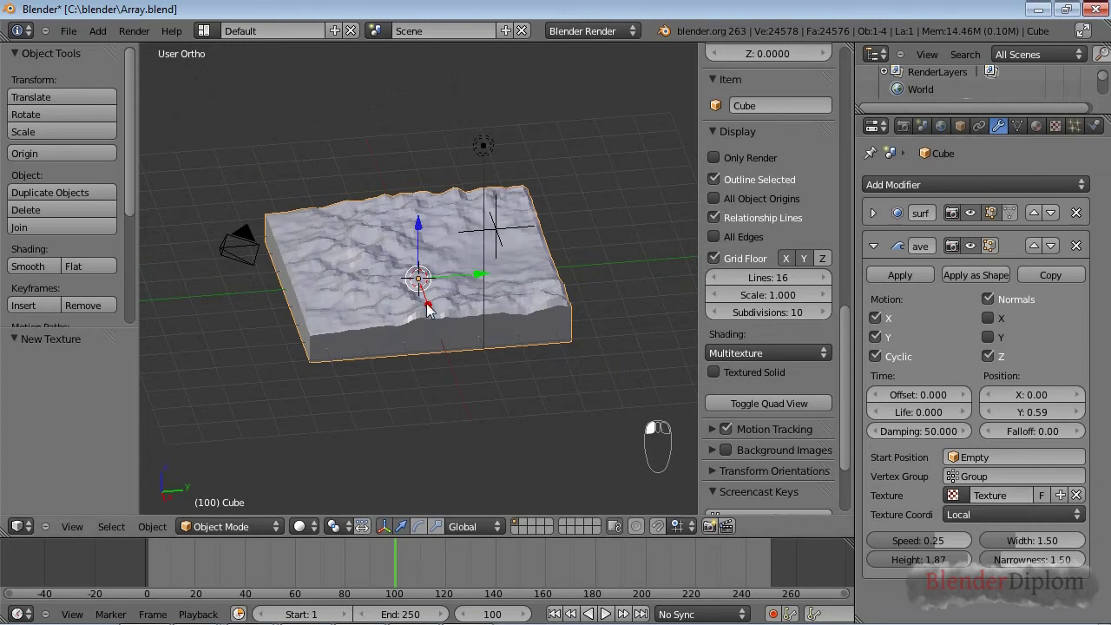
{"action": "middle_click_drag", "start_coordinate": [432, 312], "coordinate": [437, 330]}
{"action": "key", "text": "z"}
{"action": "key", "text": "z"}
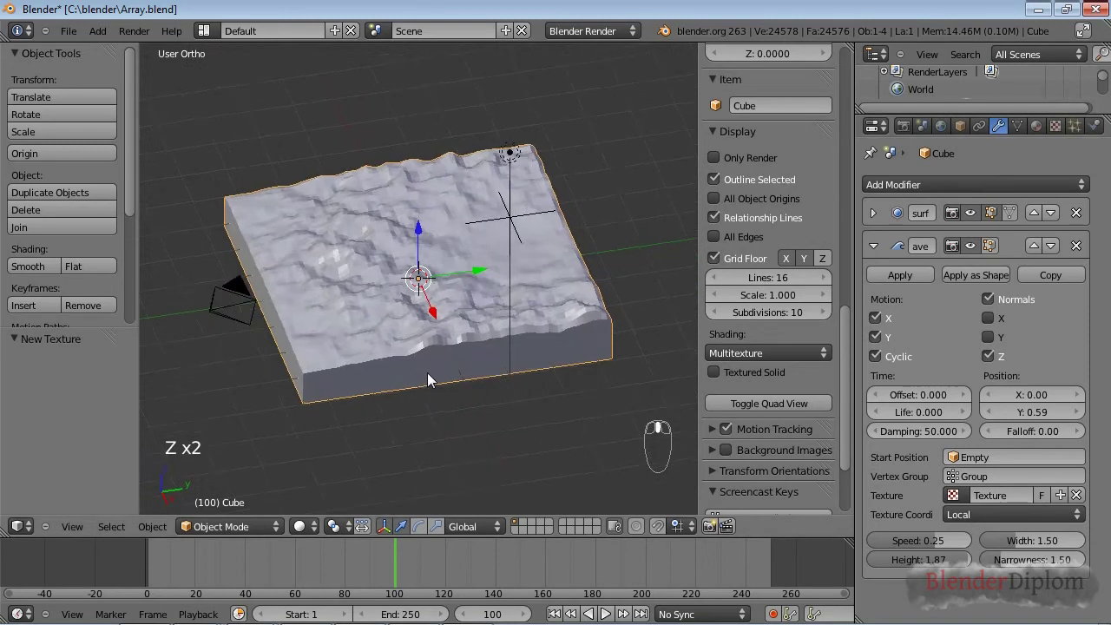
Step: Shade the slab smooth and step the animation back to an earlier frame
{"action": "mouse_move", "coordinate": [427, 373]}
{"action": "middle_mouse_down"}
{"action": "mouse_move", "coordinate": [449, 307]}
{"action": "mouse_move", "coordinate": [425, 376]}
{"action": "middle_mouse_up"}
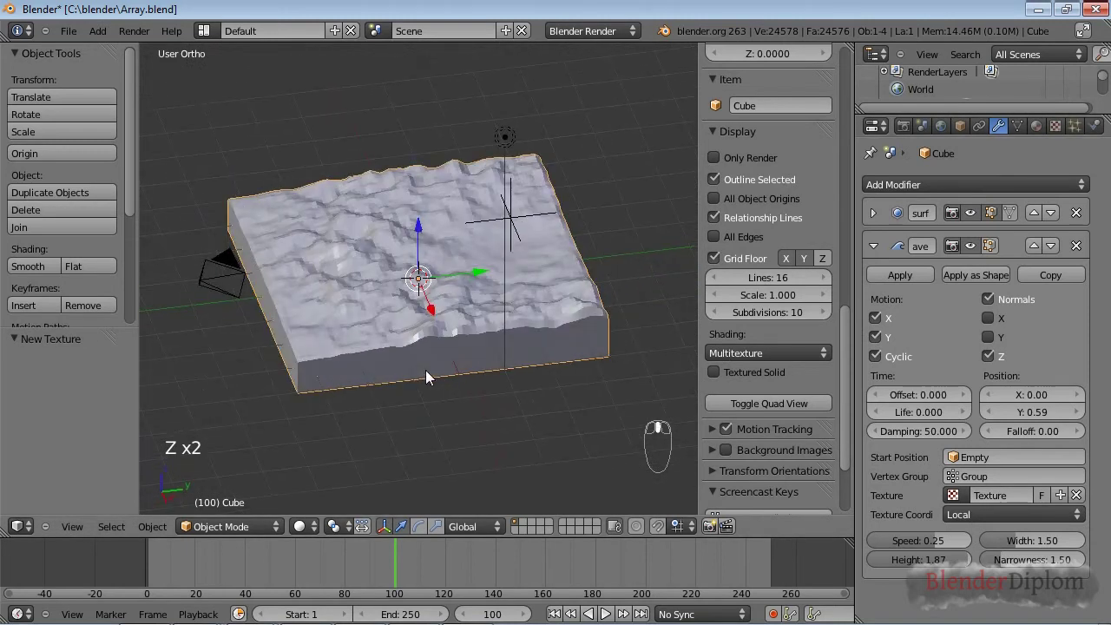
{"action": "left_click", "coordinate": [28, 266]}
{"action": "middle_click_drag", "start_coordinate": [261, 408], "coordinate": [287, 451]}
{"action": "left_click_drag", "start_coordinate": [391, 560], "coordinate": [265, 570]}
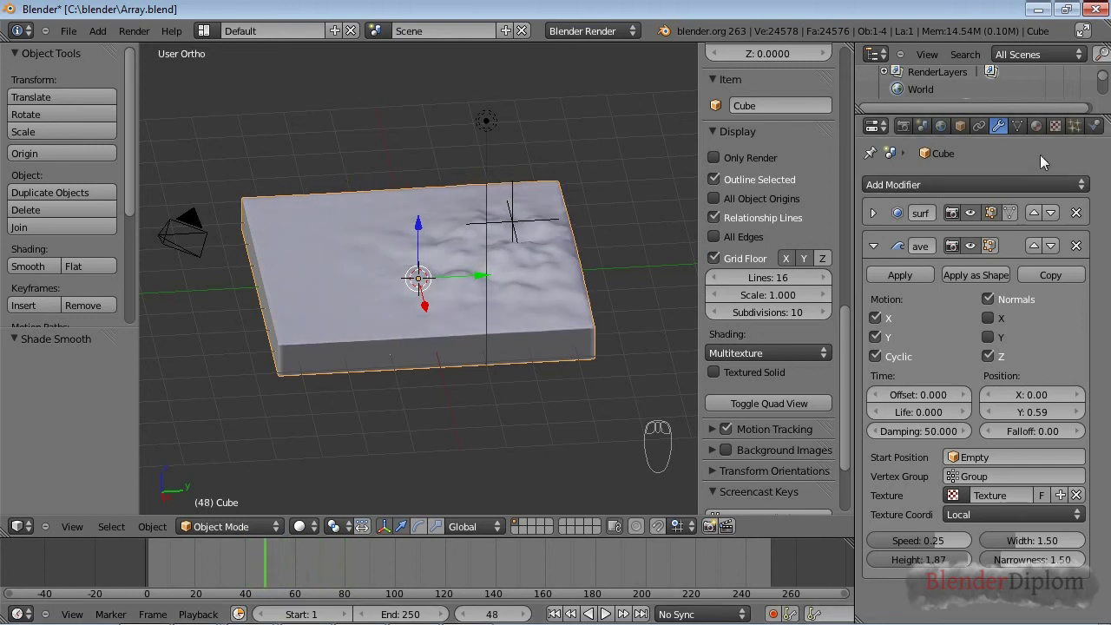
Step: Inspect the Tex texture's settings and type list, leaving the type unchanged
{"action": "left_click", "coordinate": [1031, 126]}
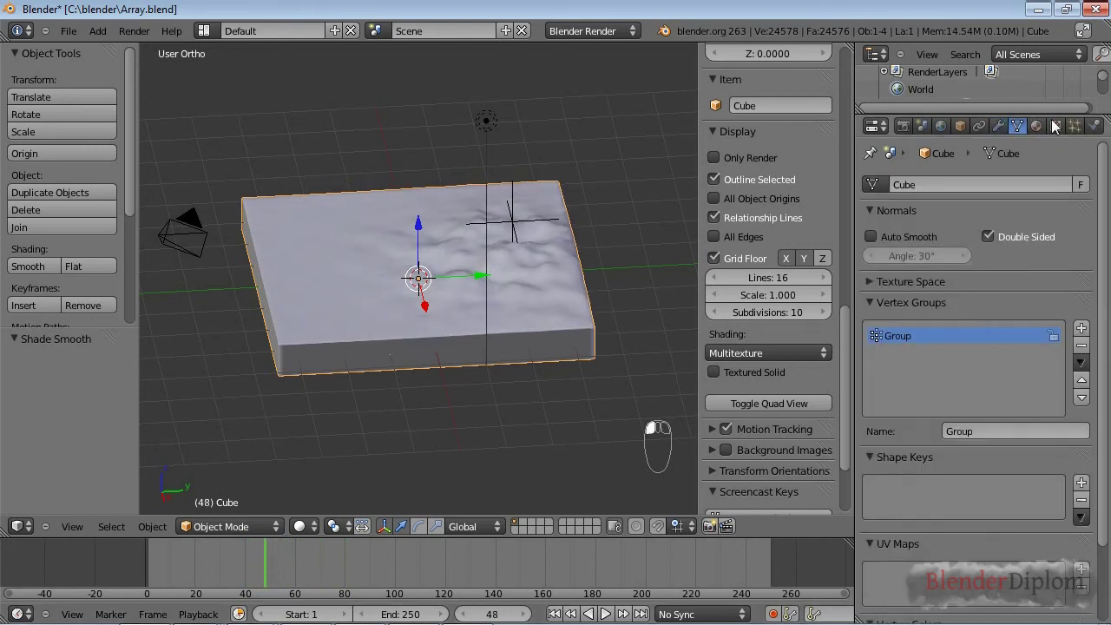
{"action": "left_click", "coordinate": [1054, 126]}
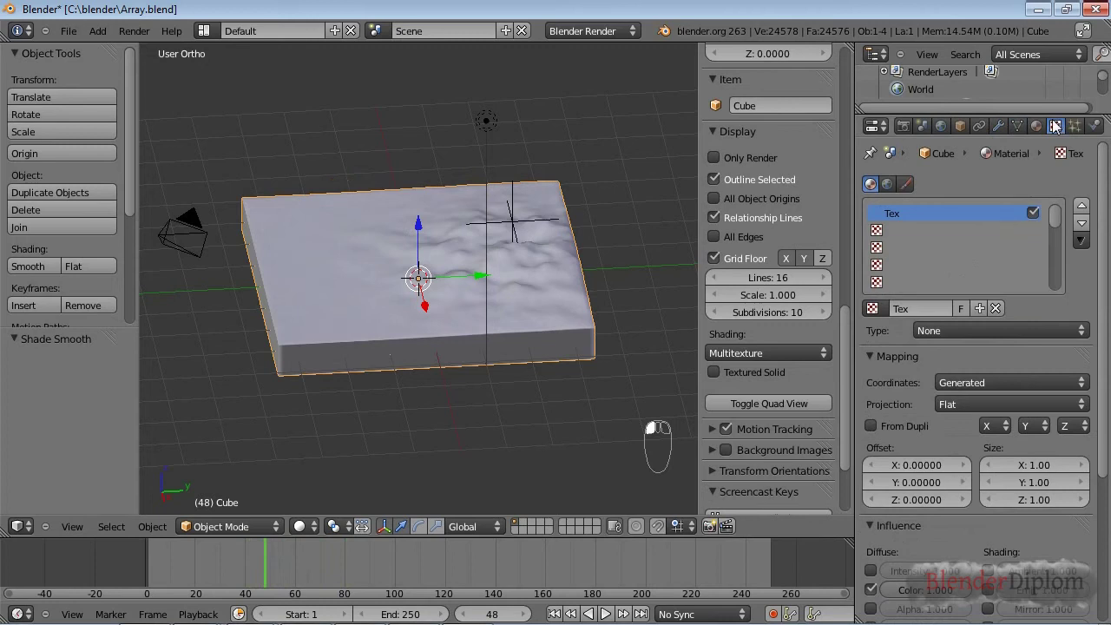
{"action": "left_click", "coordinate": [999, 330]}
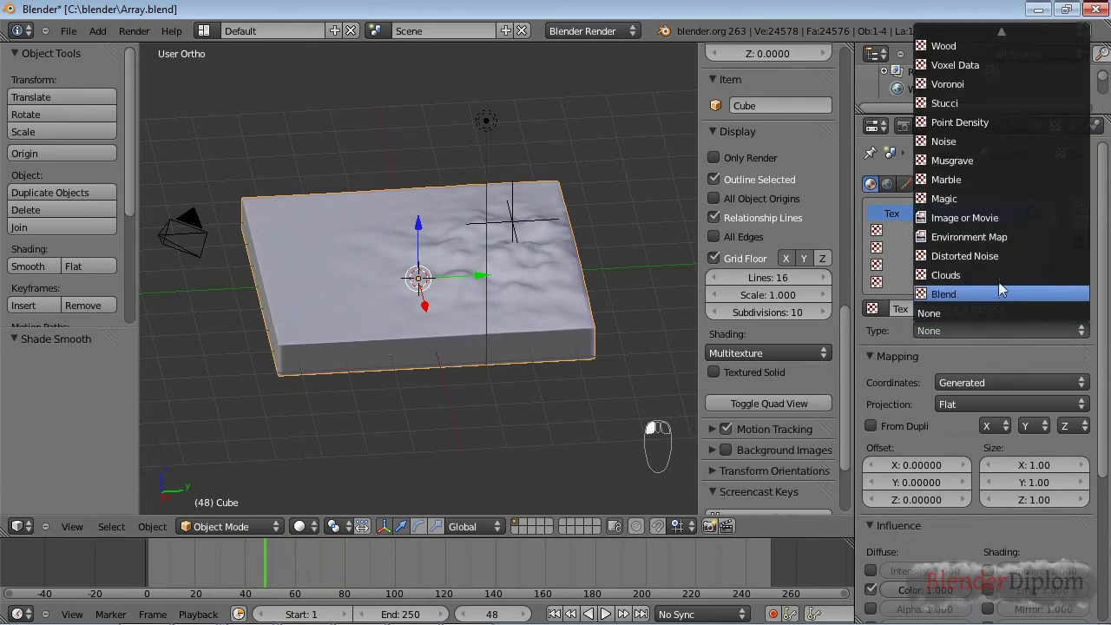
{"action": "left_click", "coordinate": [997, 294]}
Step: Switch the Wave modifier's texture from Texture to Tex and advance a few frames
{"action": "left_click", "coordinate": [1000, 126]}
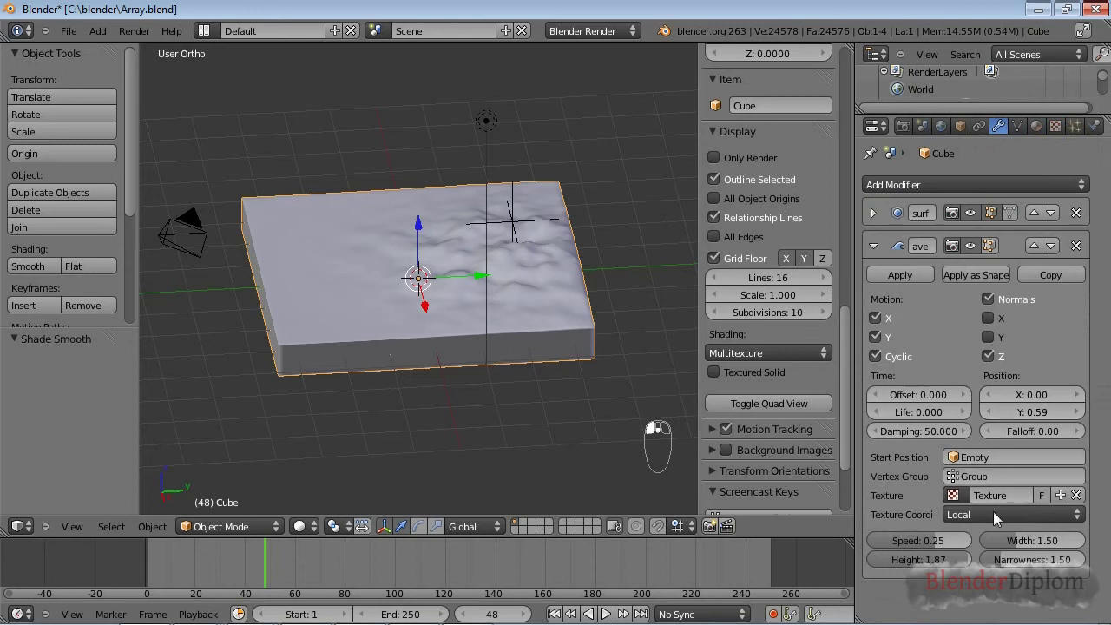
{"action": "left_click", "coordinate": [955, 494]}
{"action": "left_click", "coordinate": [900, 310]}
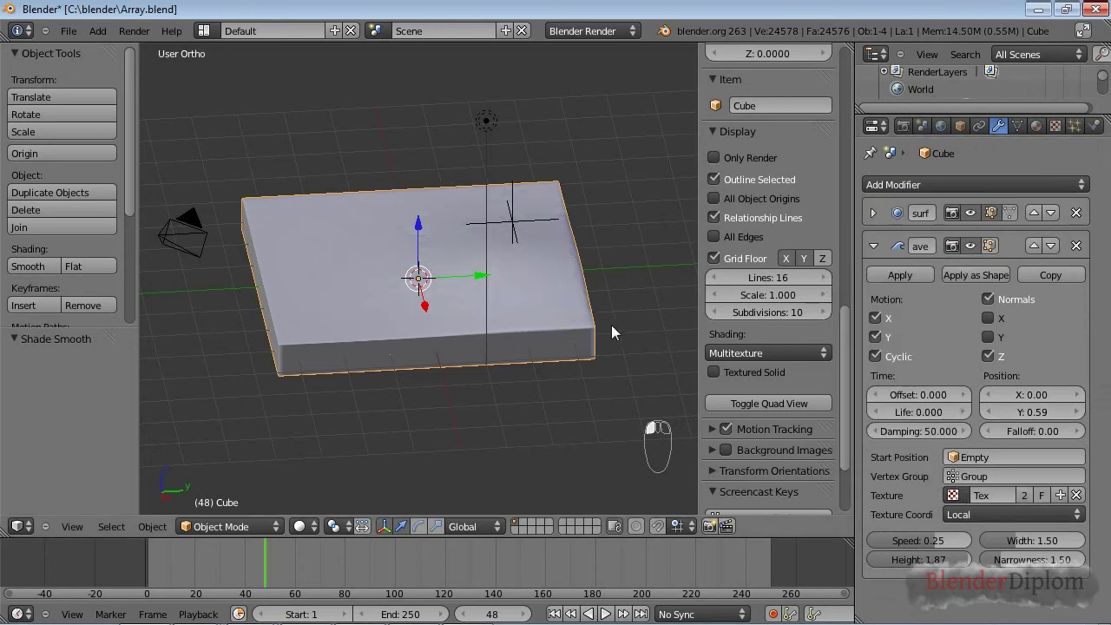
{"action": "left_click_drag", "start_coordinate": [266, 565], "coordinate": [346, 562]}
{"action": "middle_click_drag", "start_coordinate": [386, 300], "coordinate": [486, 347]}
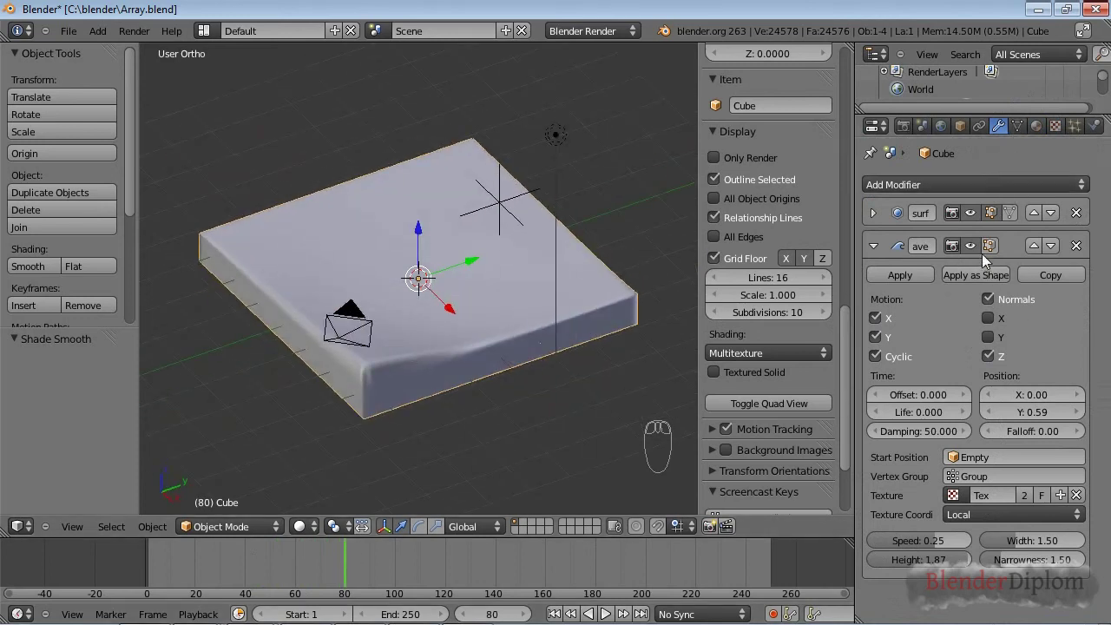
Step: Clear the wave-start Empty's location to the world origin with Alt+G, then go to frame 27
{"action": "right_click", "coordinate": [493, 199]}
{"action": "key", "text": "alt+g"}
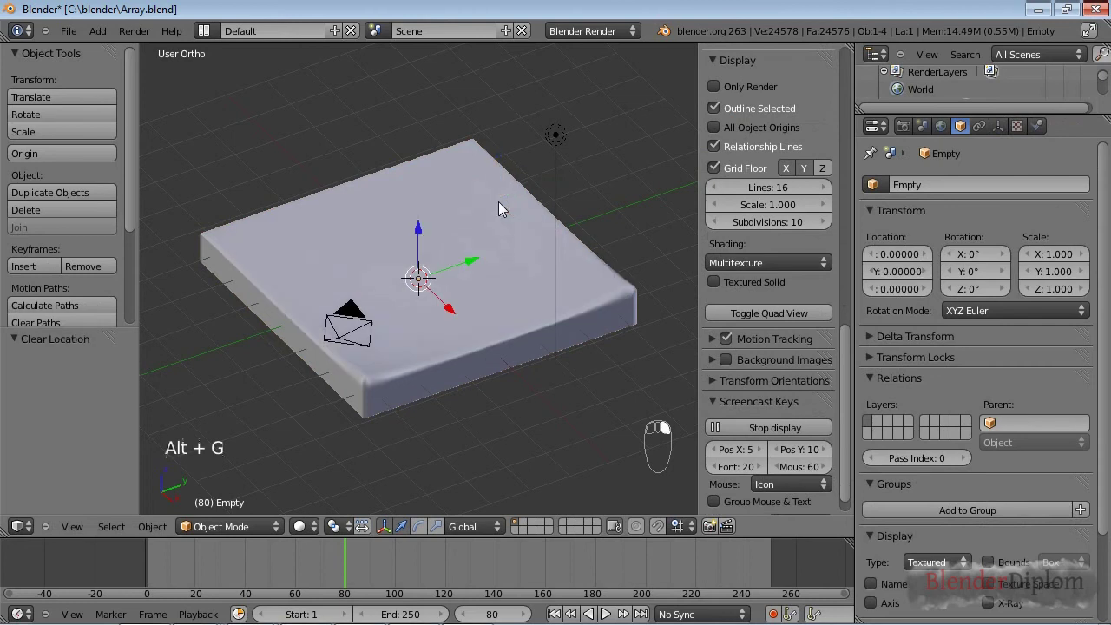
{"action": "middle_click_drag", "start_coordinate": [498, 202], "coordinate": [411, 425]}
{"action": "left_click_drag", "start_coordinate": [313, 551], "coordinate": [213, 555]}
Step: Orbit around to view the centred wave from above and reselect the slab
{"action": "middle_click_drag", "start_coordinate": [487, 365], "coordinate": [147, 168]}
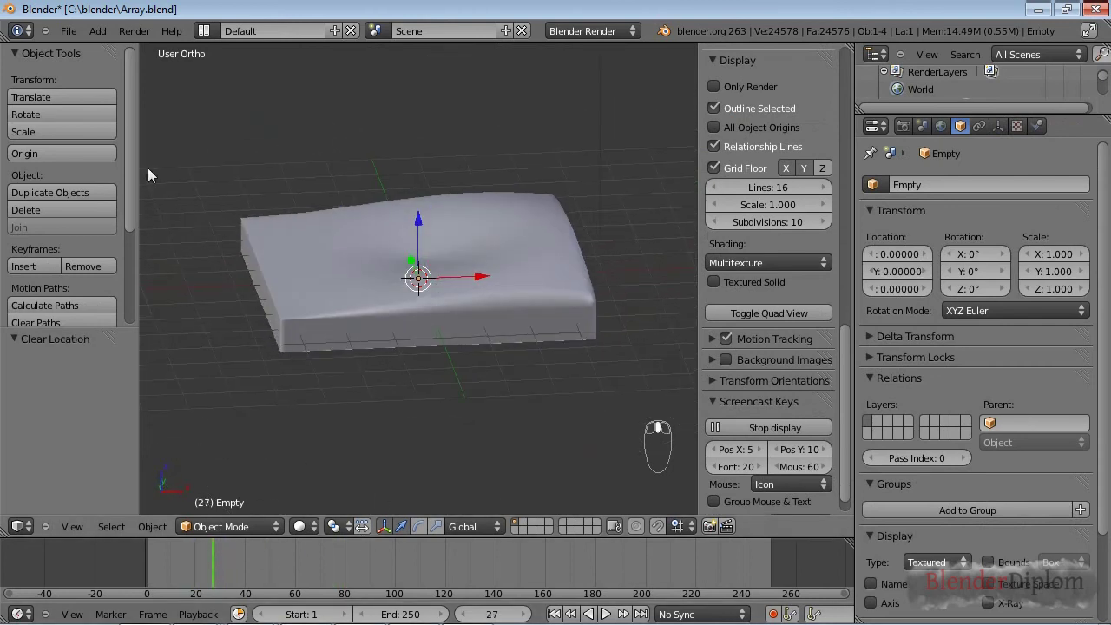
{"action": "middle_click_drag", "start_coordinate": [270, 221], "coordinate": [488, 296]}
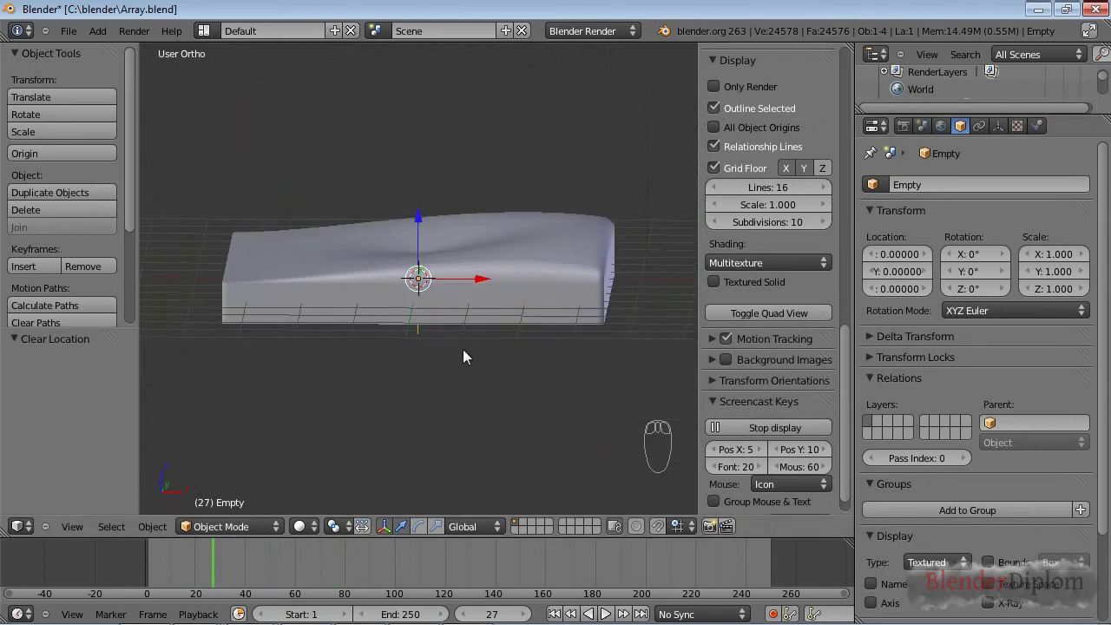
{"action": "middle_click_drag", "start_coordinate": [462, 336], "coordinate": [550, 341]}
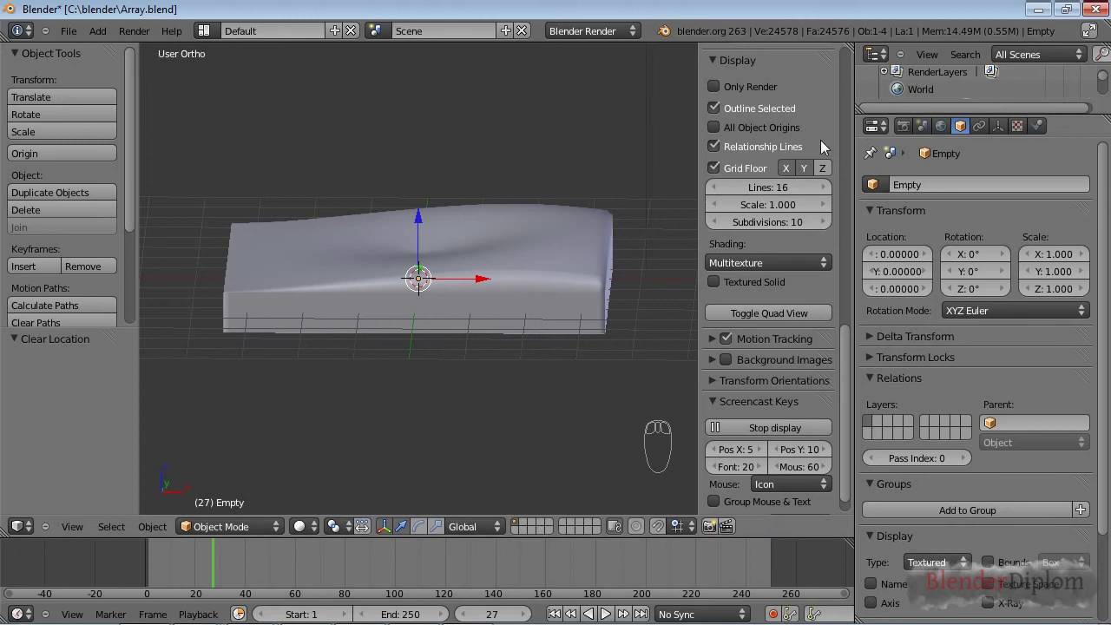
{"action": "right_click", "coordinate": [589, 231]}
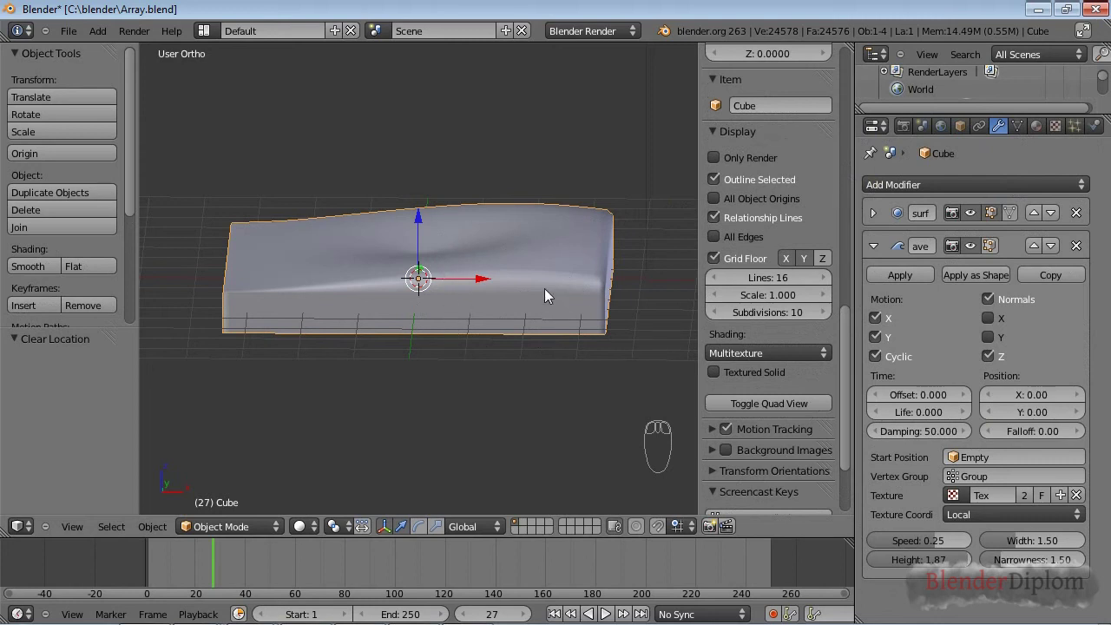
{"action": "middle_click_drag", "start_coordinate": [513, 293], "coordinate": [497, 324]}
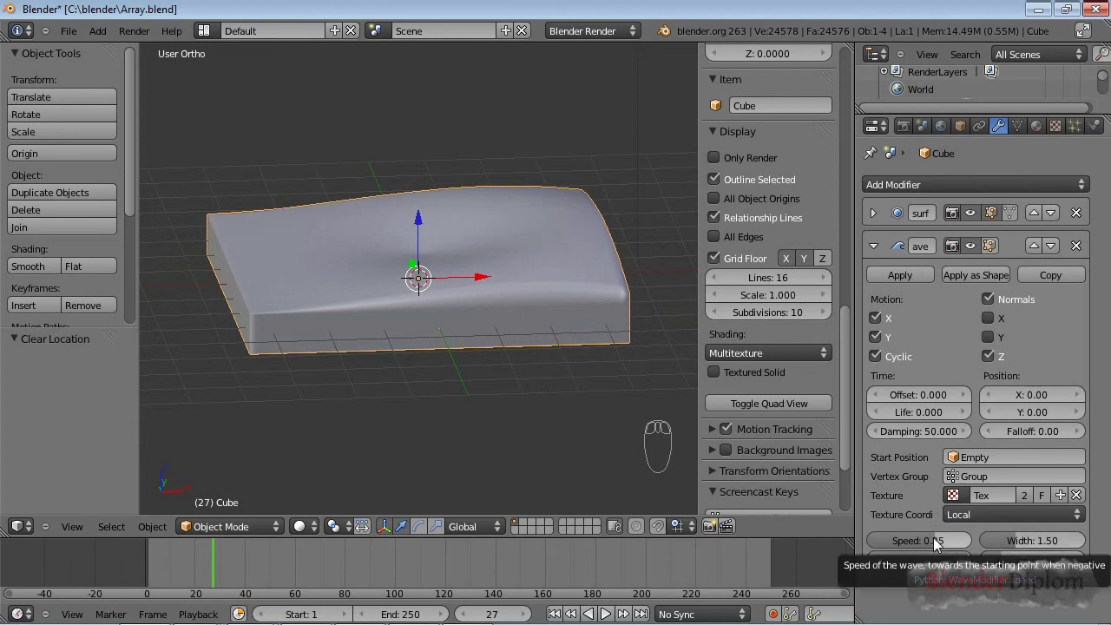
Step: Raise the wave Speed to 0.51 and unlink the Tex texture from the modifier
{"action": "left_click_drag", "start_coordinate": [936, 540], "coordinate": [940, 537]}
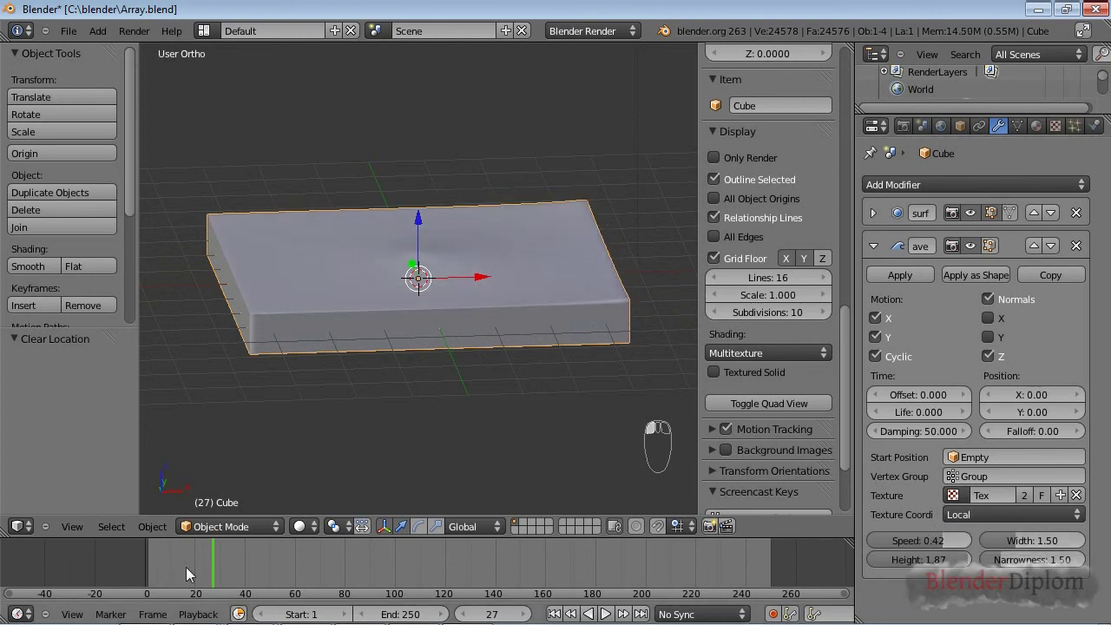
{"action": "left_click_drag", "start_coordinate": [186, 567], "coordinate": [415, 562]}
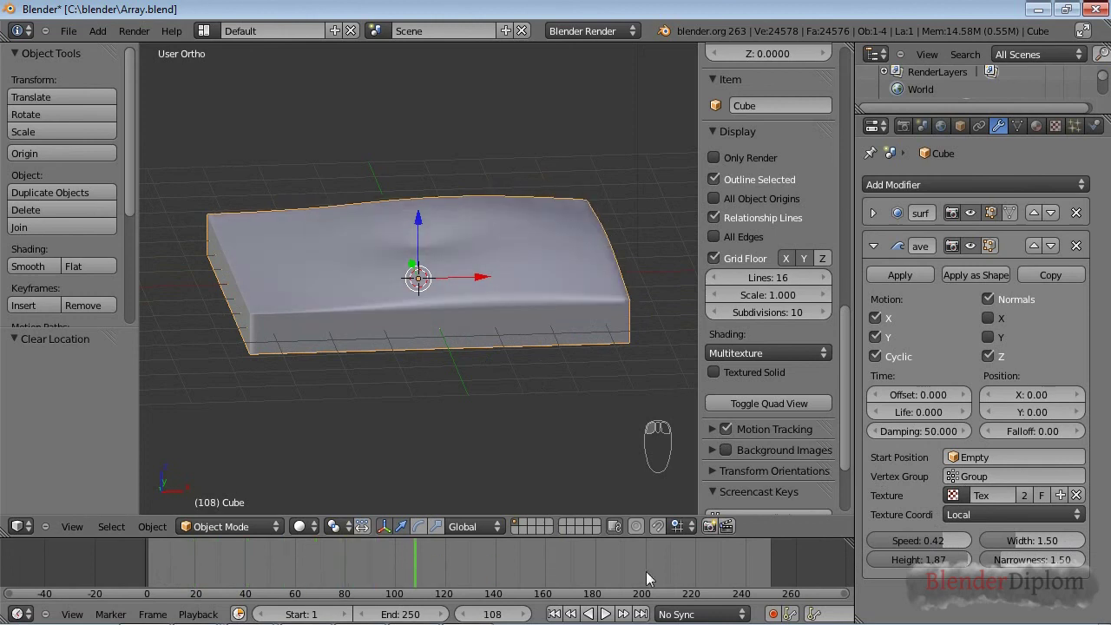
{"action": "left_click", "coordinate": [1077, 495]}
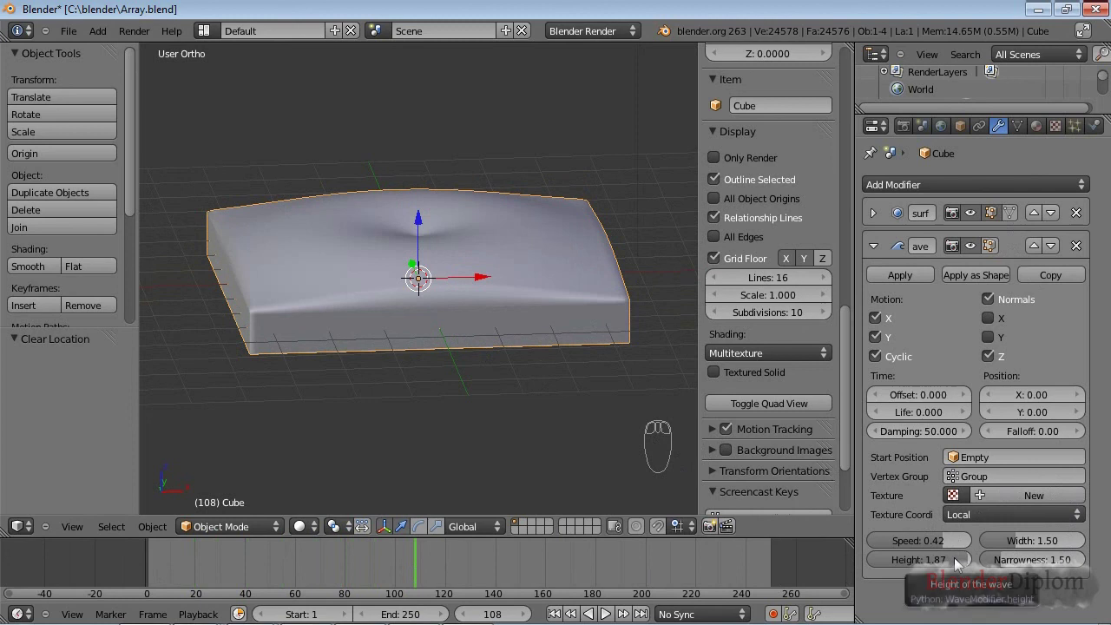
Step: Set the wave Width to 2.26 and Narrowness to 5.57 for a ring-shaped ripple
{"action": "mouse_move", "coordinate": [1042, 540]}
{"action": "left_mouse_down"}
{"action": "mouse_move", "coordinate": [1058, 544]}
{"action": "mouse_move", "coordinate": [1047, 539]}
{"action": "left_mouse_up"}
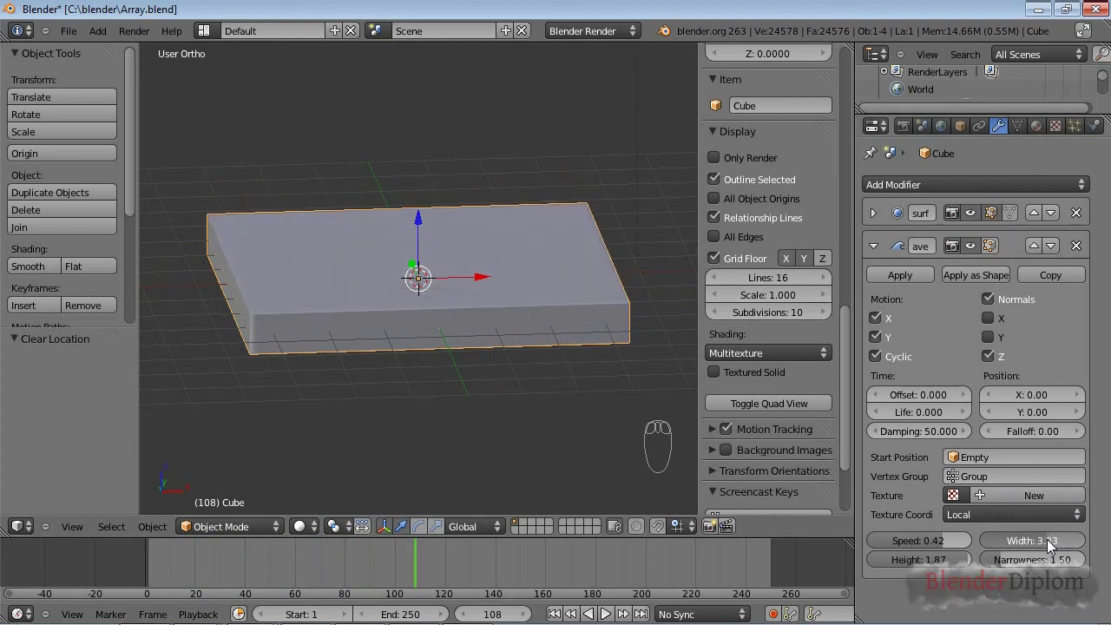
{"action": "left_click", "coordinate": [1003, 566]}
{"action": "left_click_drag", "start_coordinate": [1030, 565], "coordinate": [1066, 559]}
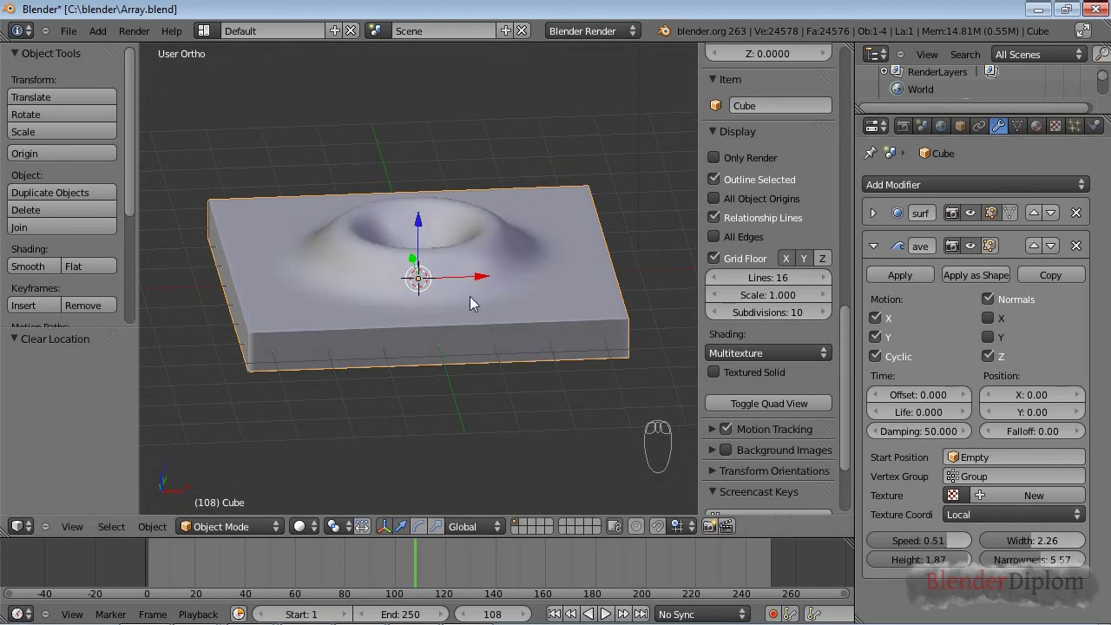